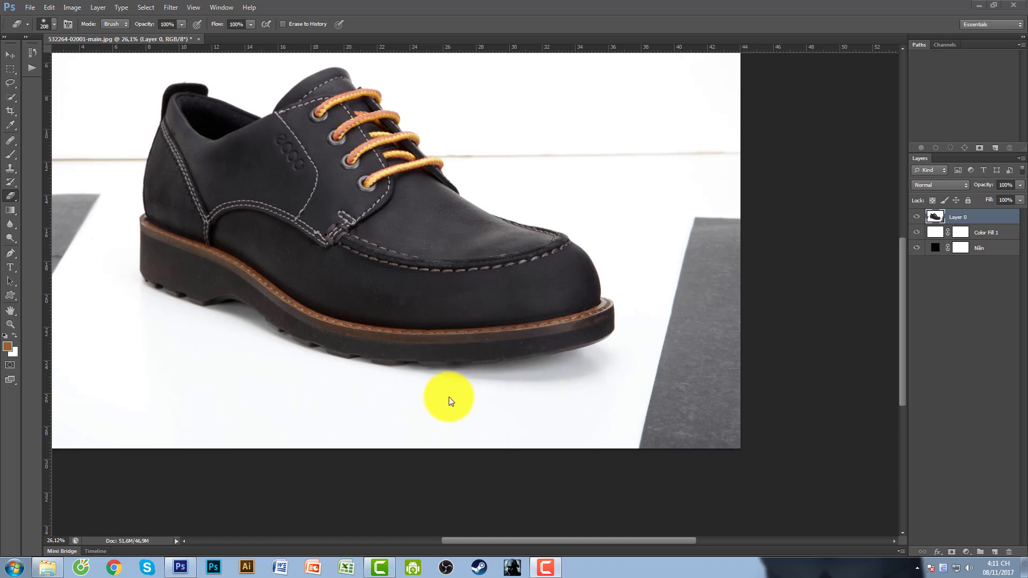
Step: Zoom out and back in on the shoe photo, then switch to the Pen tool
scroll(448, 397, "down", 1)
scroll(436, 398, "down", 1)
scroll(397, 406, "up", 1)
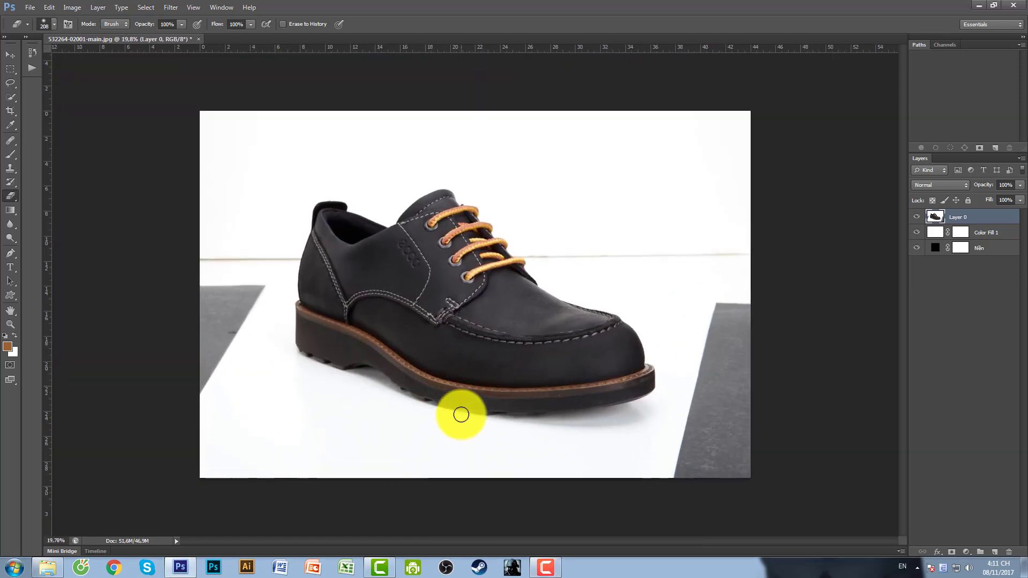
scroll(395, 385, "up", 1)
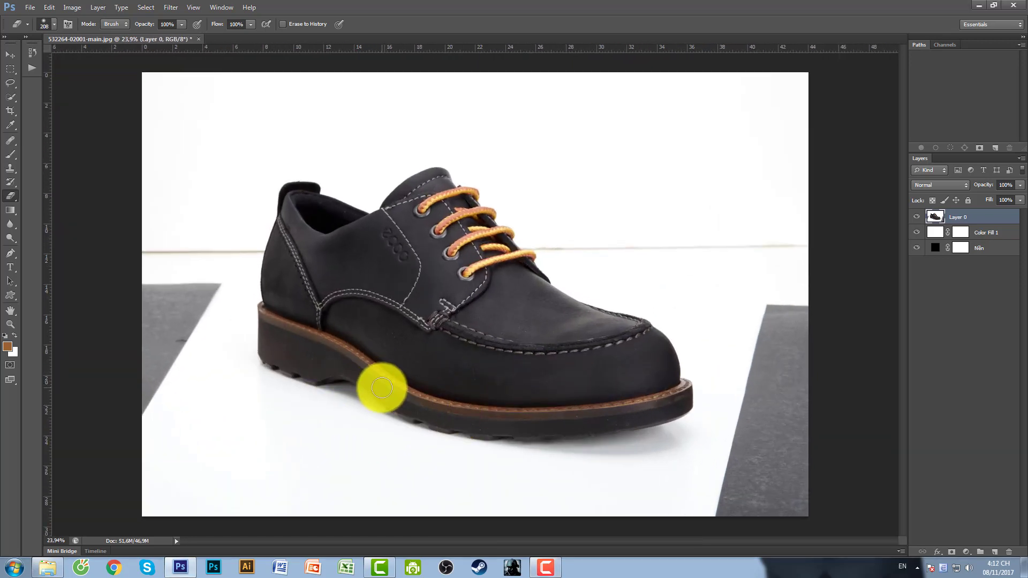
key("p")
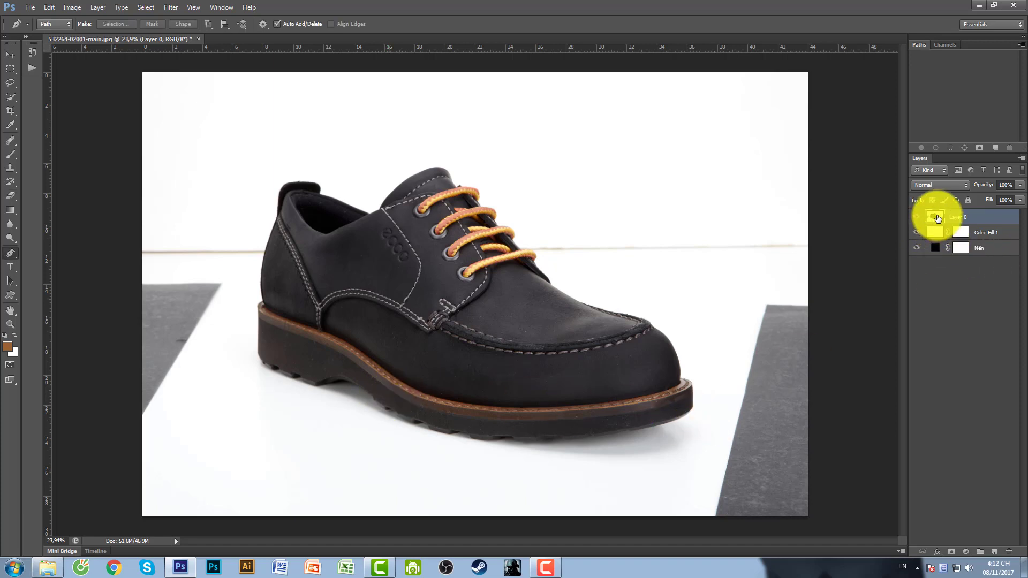
Step: Load the Alpha 1 shoe mask as a selection and return to the colour image
left_click(945, 45)
left_click(959, 115)
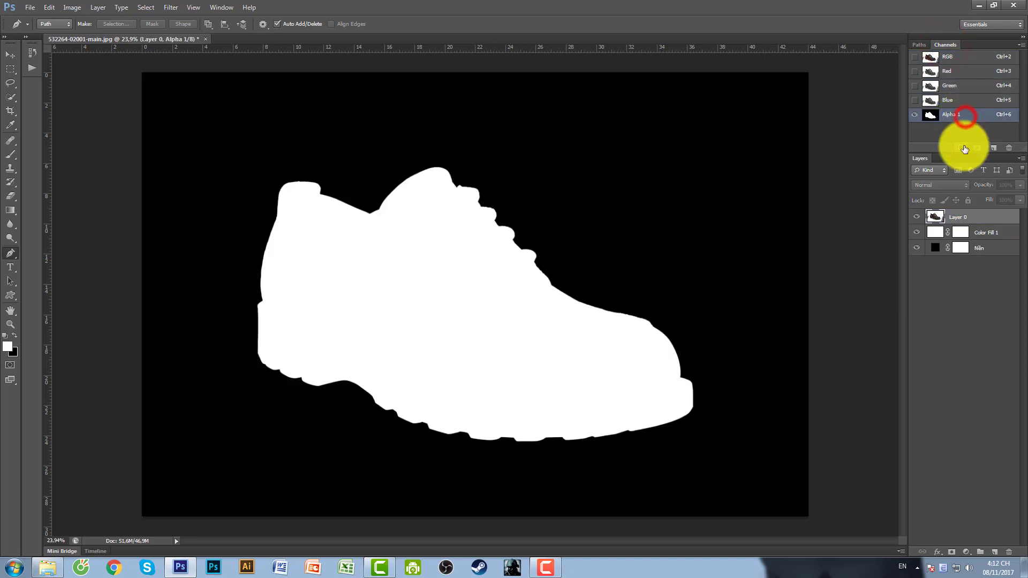
left_click(963, 148)
left_click(917, 43)
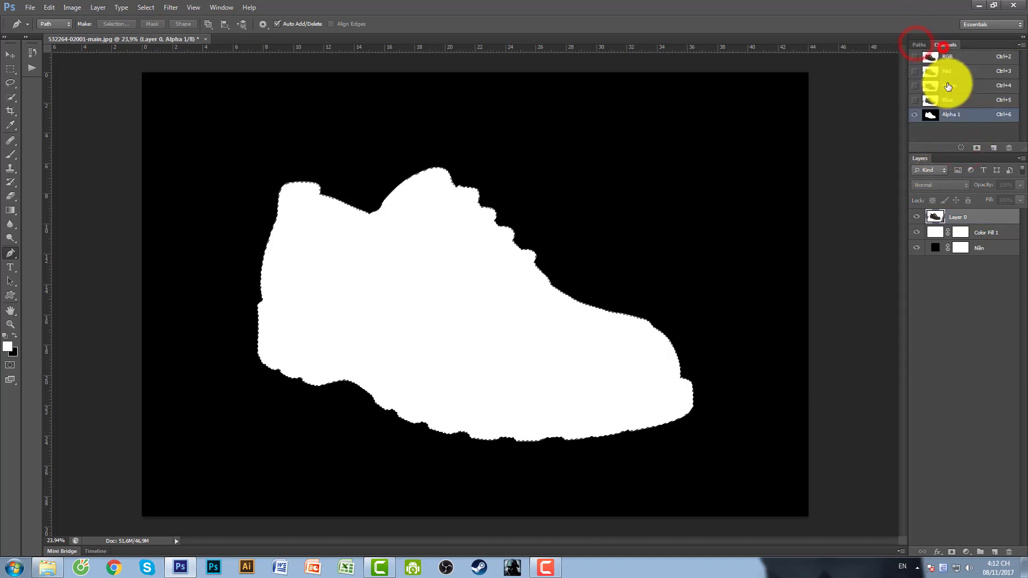
left_click(948, 58)
left_click(919, 44)
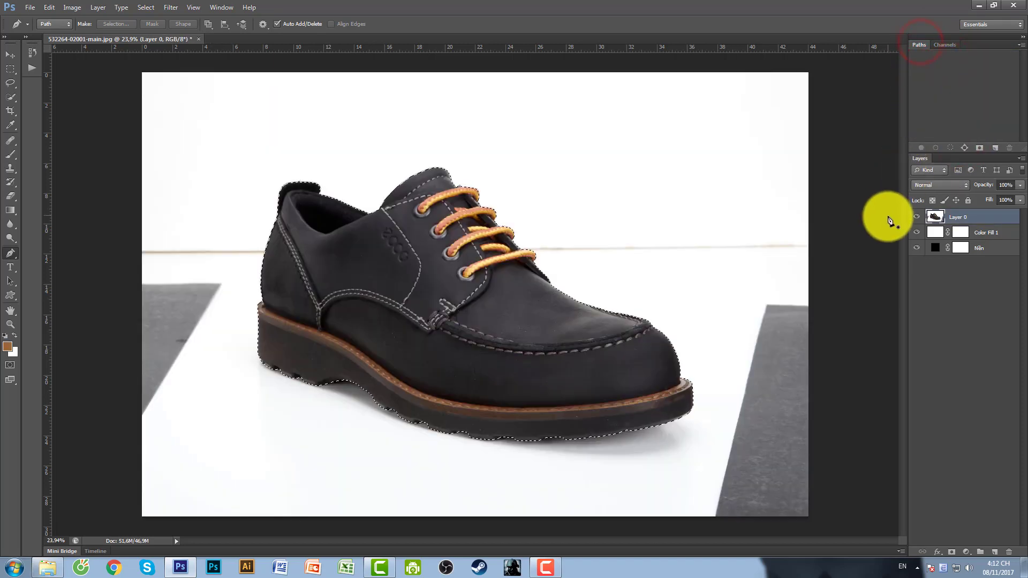
Step: Feather the shoe selection by 0.5 px and copy it onto a new Layer 1
key("shift+F6")
key("Return")
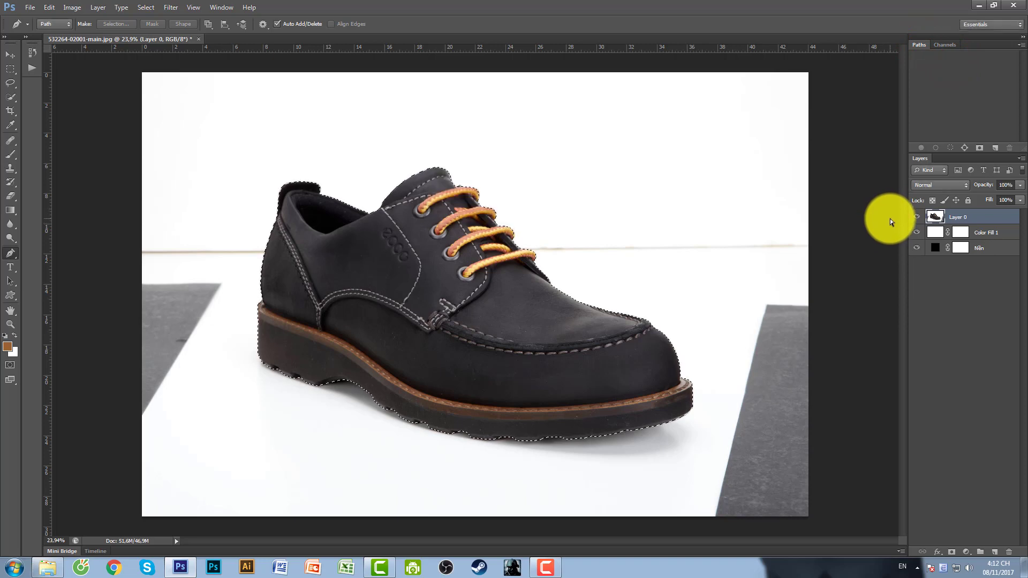
key("shift+F6")
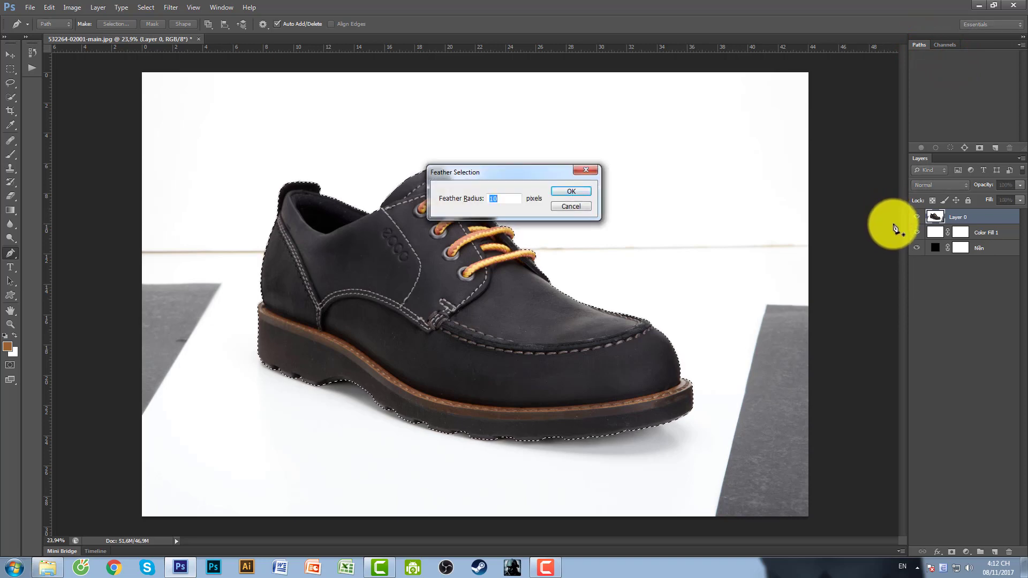
key("Return")
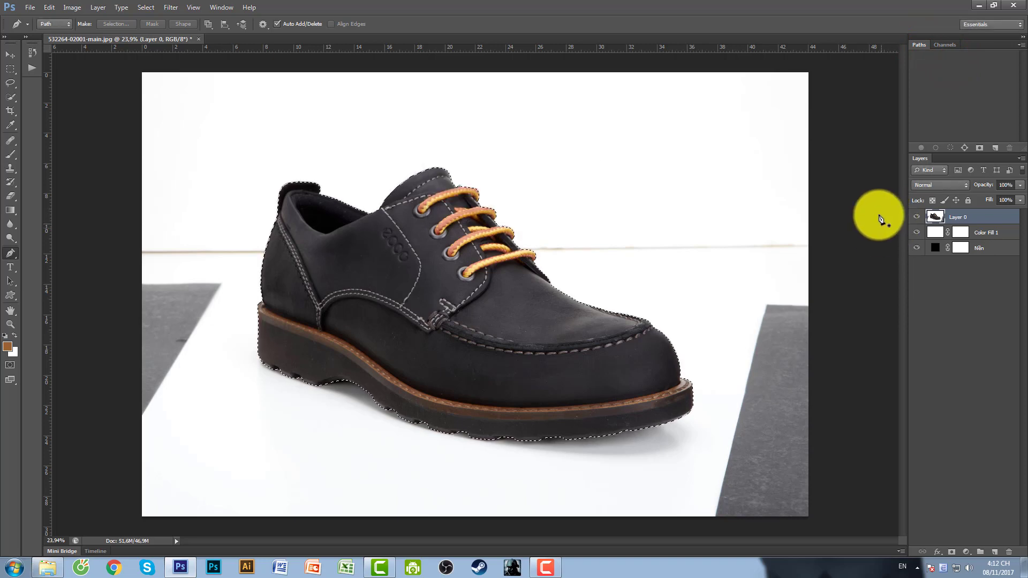
key("ctrl+j")
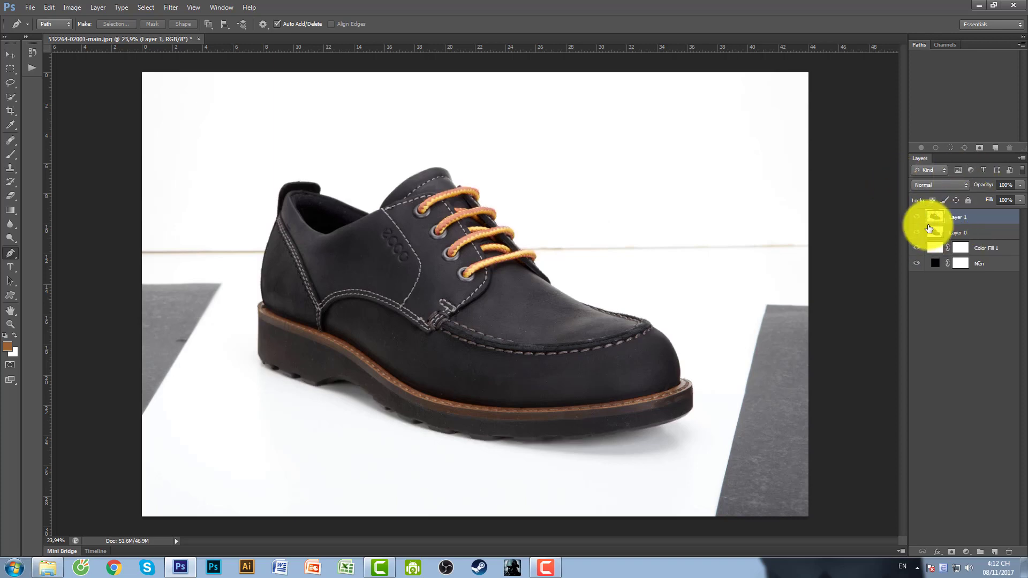
Step: Check the cut-out by toggling layer visibility, leaving Layer 1 hidden and Layer 0 selected
left_click(919, 235)
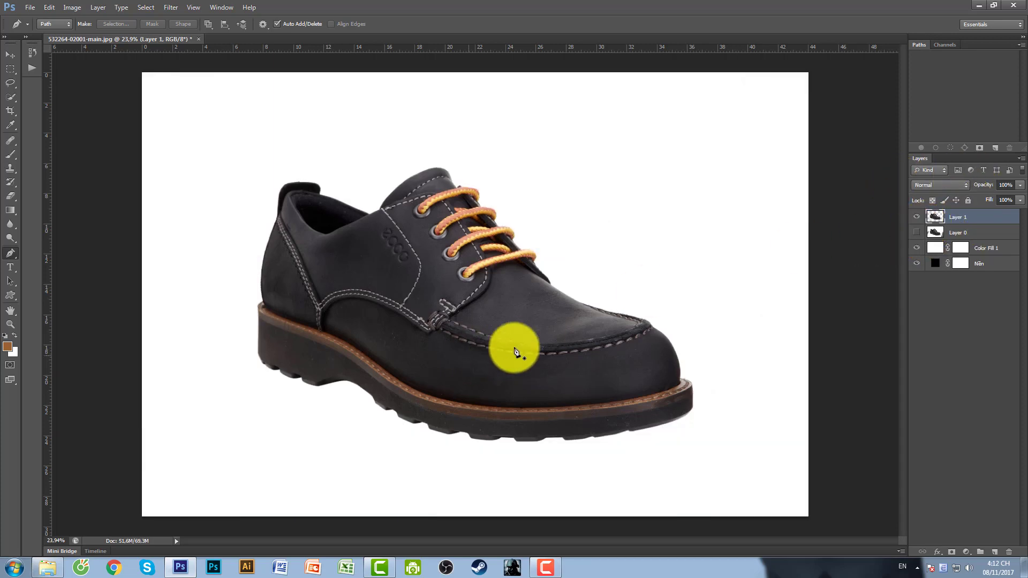
left_click(917, 232)
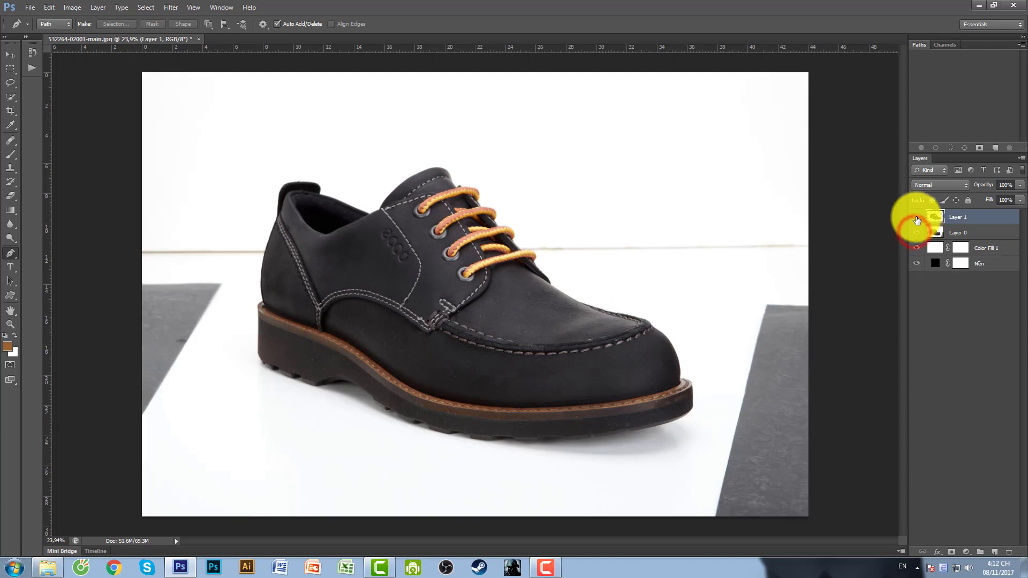
left_click(916, 217)
left_click(940, 236)
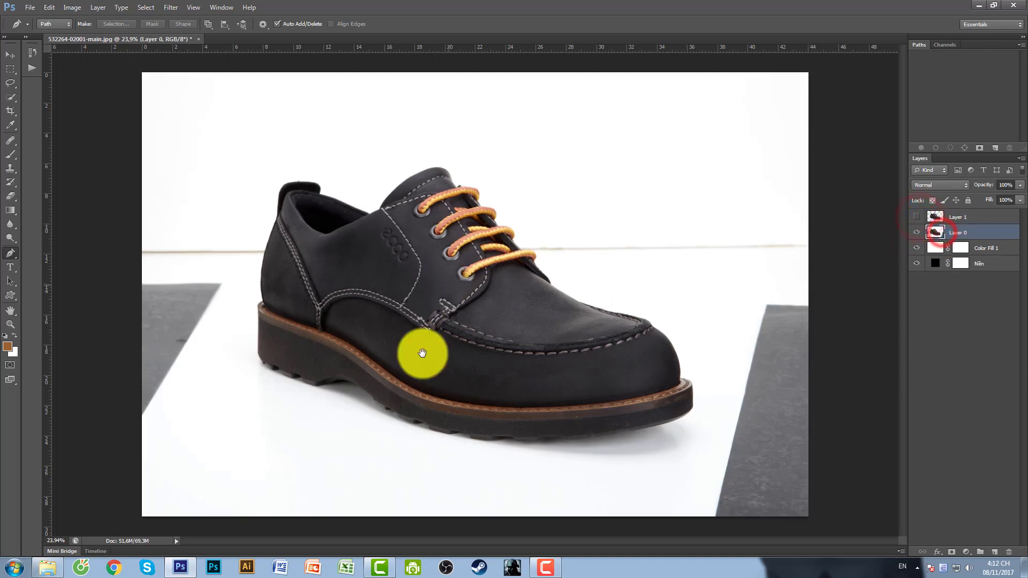
Step: Trace a curved Pen path around the sole and its shadow, and convert it to a selection
left_click_drag(283, 399, 316, 306)
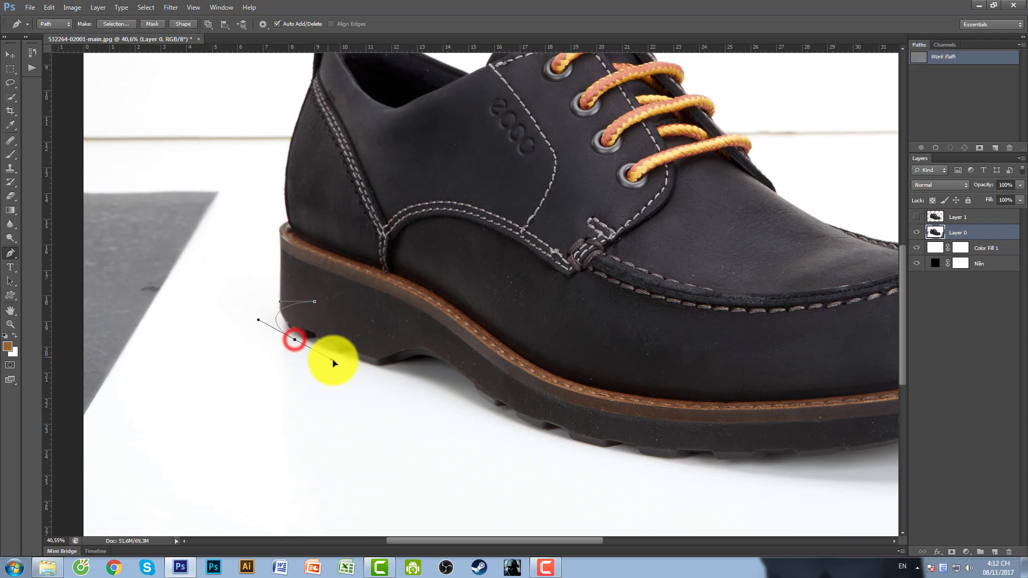
left_click_drag(391, 397, 167, 320)
left_click_drag(240, 330, 289, 355)
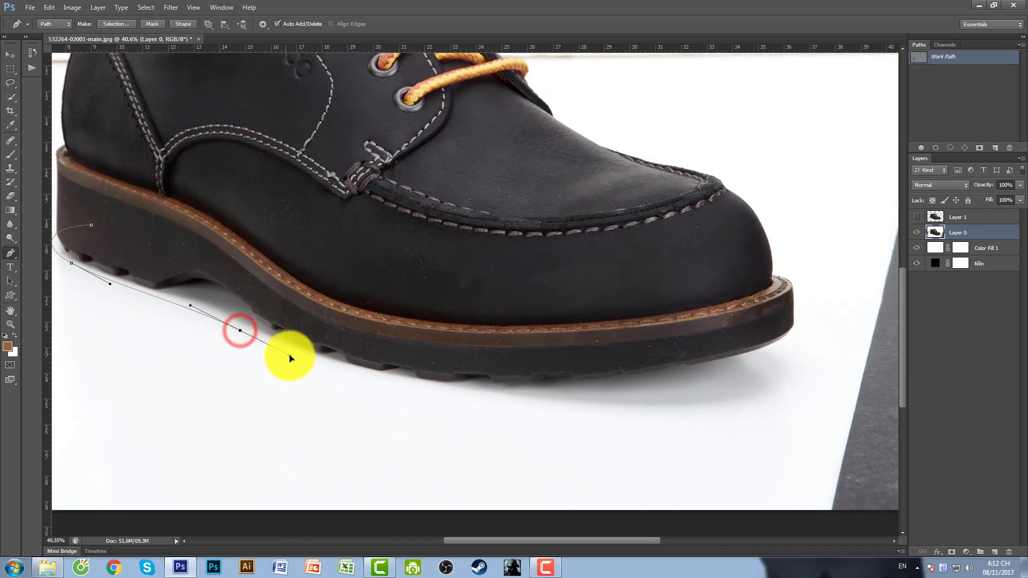
mouse_move(506, 423)
left_mouse_down()
mouse_move(408, 379)
mouse_move(539, 386)
left_mouse_up()
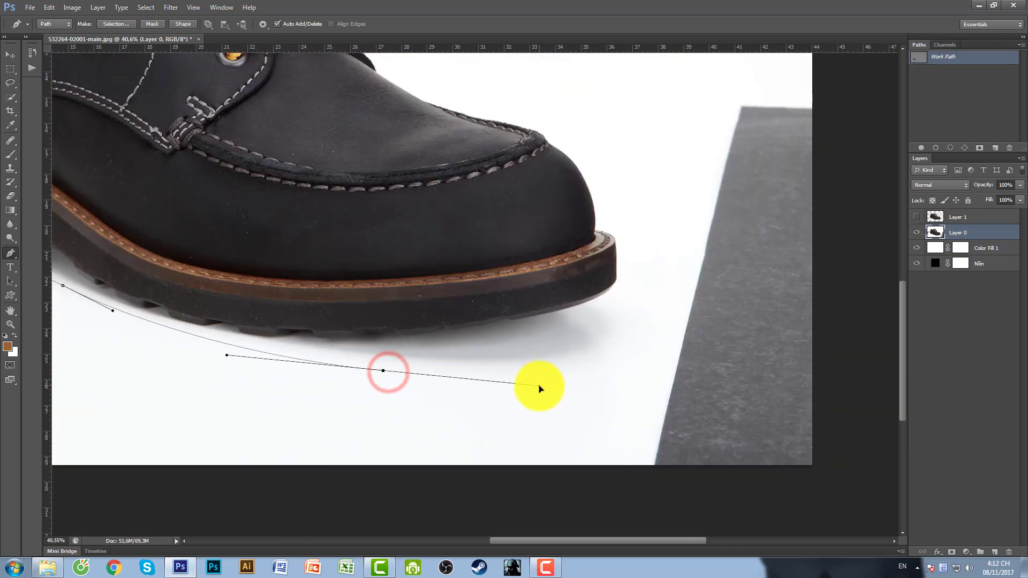
left_click_drag(629, 338, 649, 318)
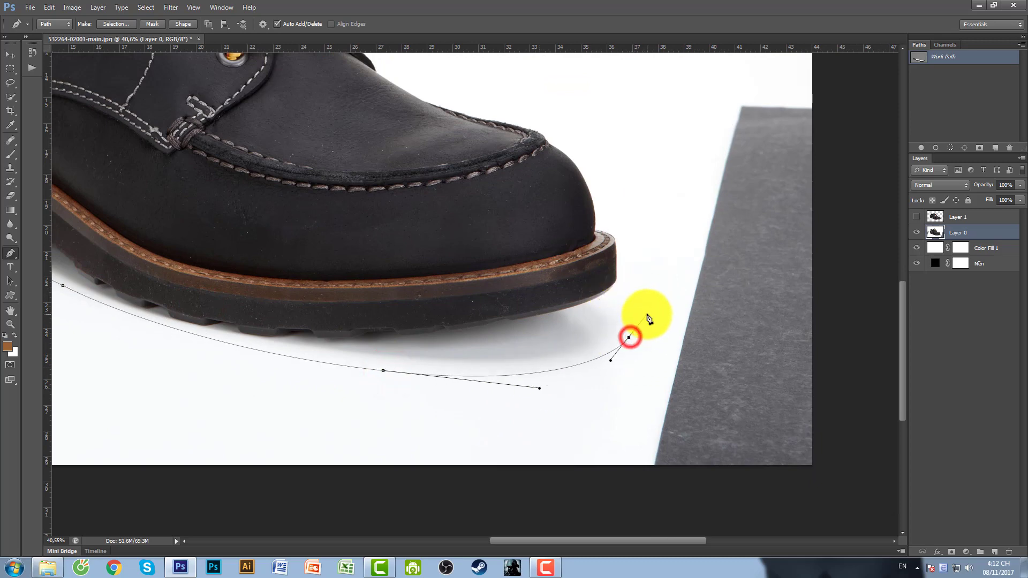
left_click(631, 341, "alt")
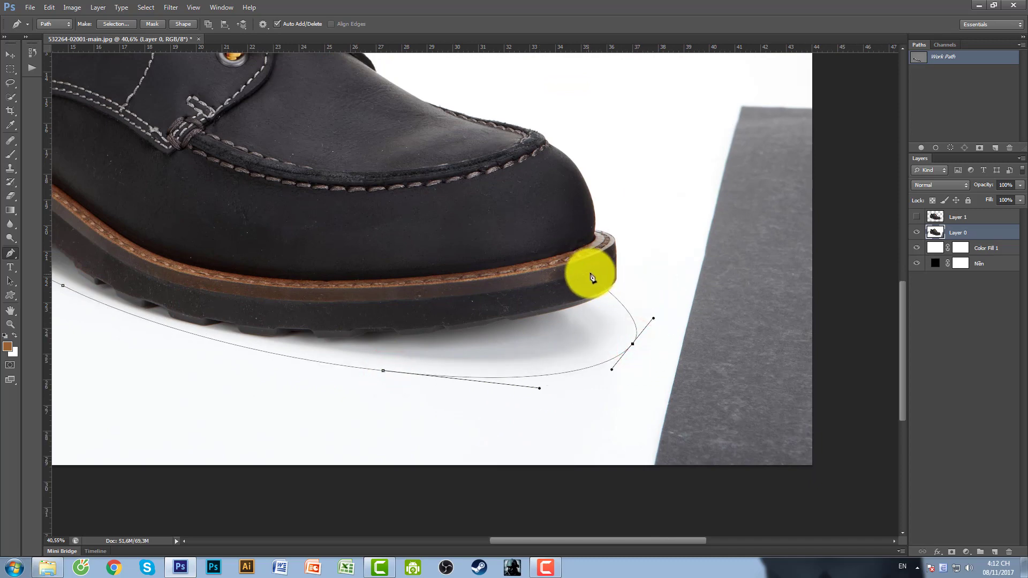
key("ctrl+Return")
key("ctrl+0")
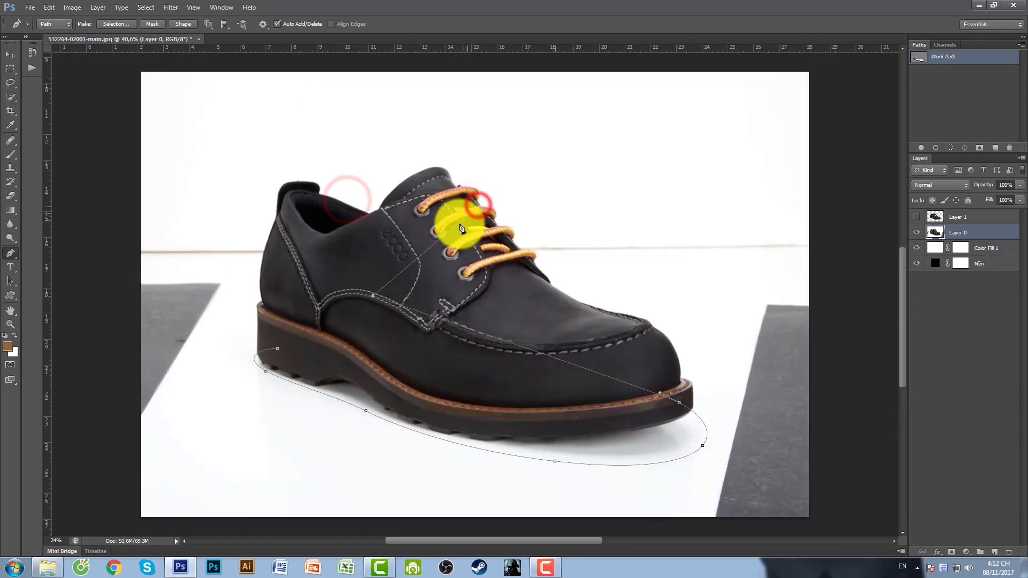
Step: Inspect the selection along the welt, feather it 1 px, and copy it to Layer 2
left_click(472, 373, "ctrl")
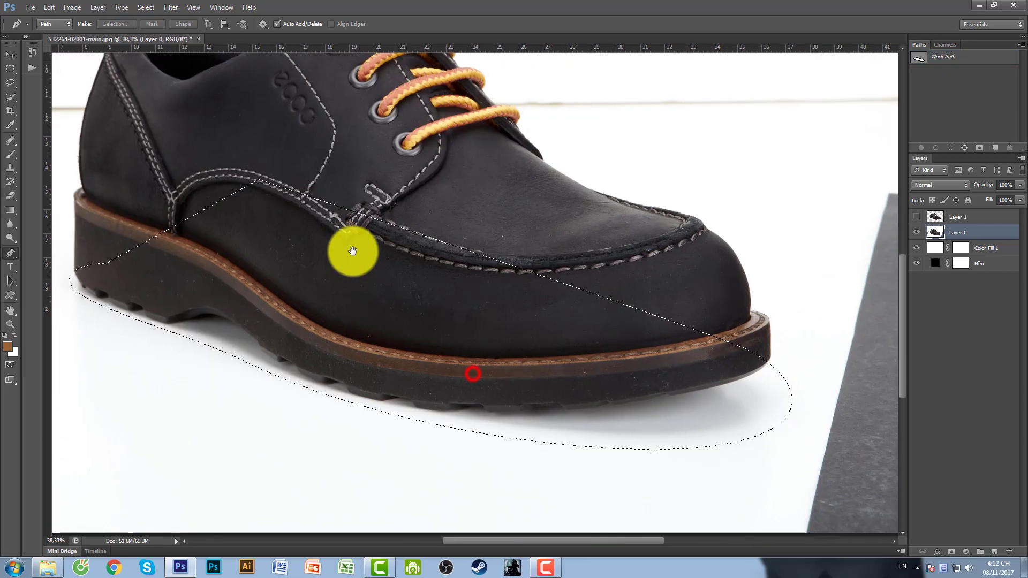
scroll(518, 320, "down", 2)
scroll(556, 317, "down", 2)
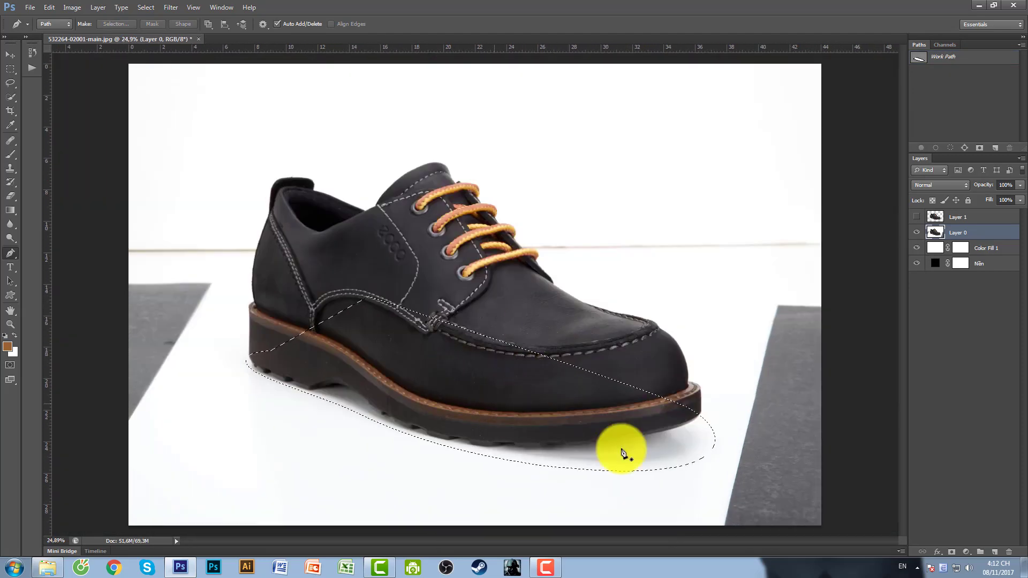
scroll(658, 476, "up", 1)
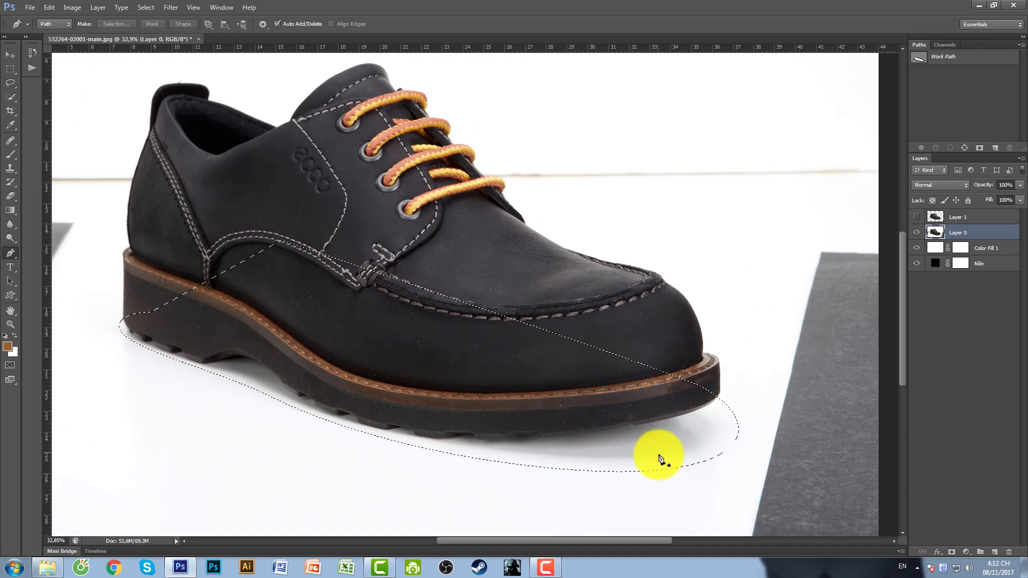
scroll(693, 459, "up", 2)
scroll(717, 452, "up", 1)
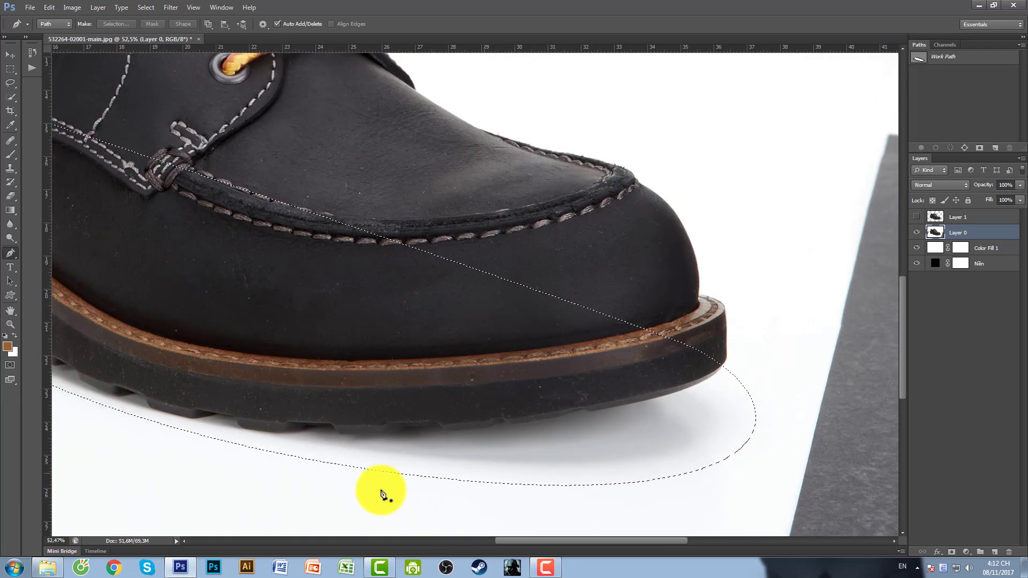
scroll(236, 443, "down", 1)
scroll(535, 418, "left", 5)
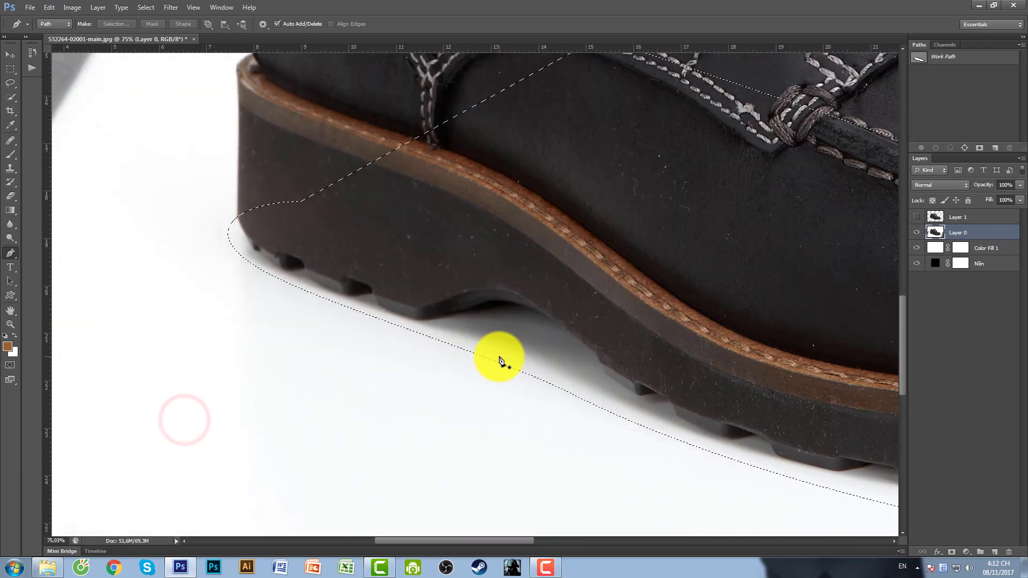
scroll(498, 358, "left", 3)
scroll(500, 361, "down", 1)
scroll(496, 377, "left", 3)
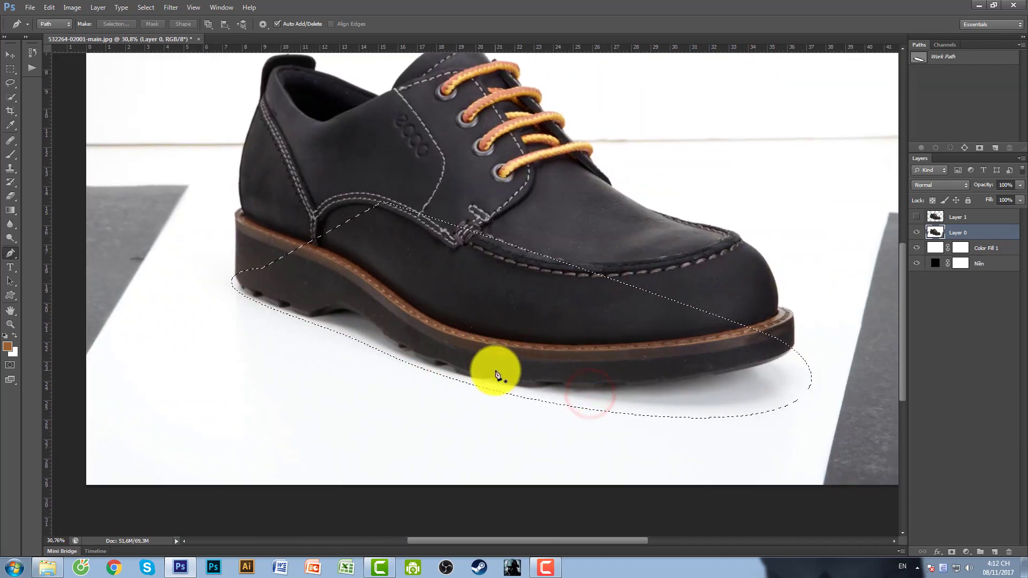
key("shift+F6")
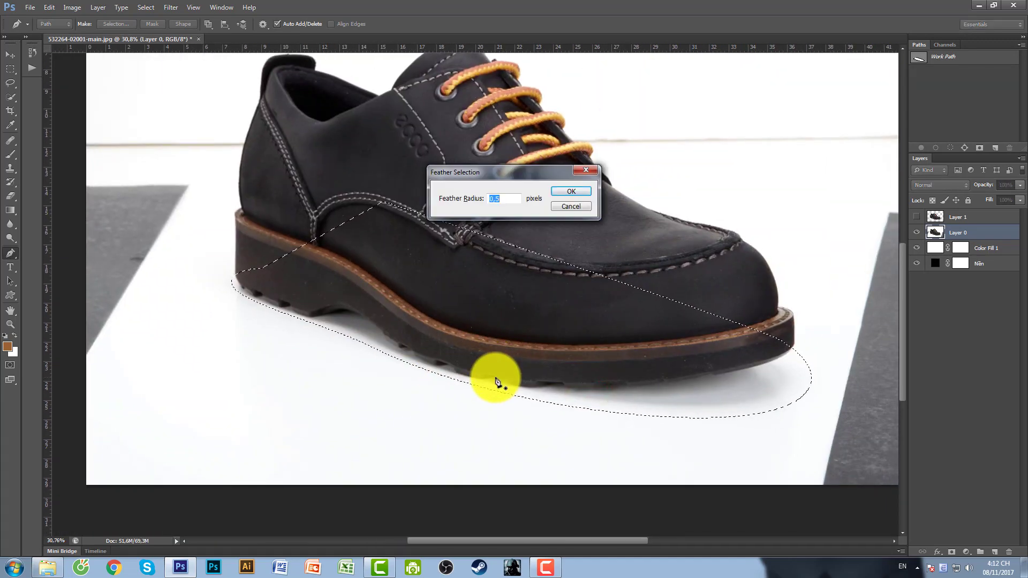
key("Return")
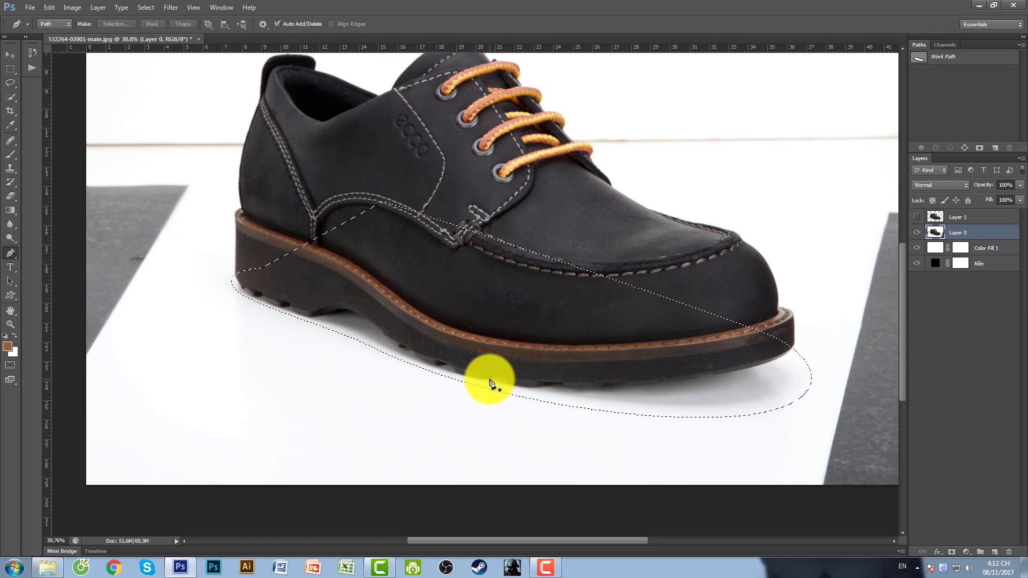
key("ctrl+j")
Step: Hide Layer 0, show Layer 1, and zoom in on the shoe toe and its shadow
left_click(917, 248)
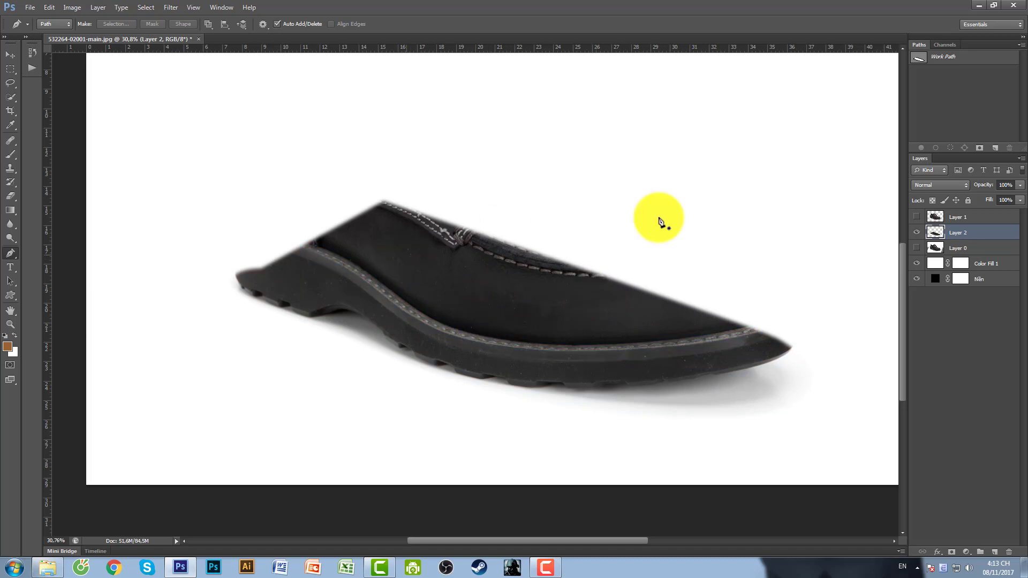
key("ctrl+minus")
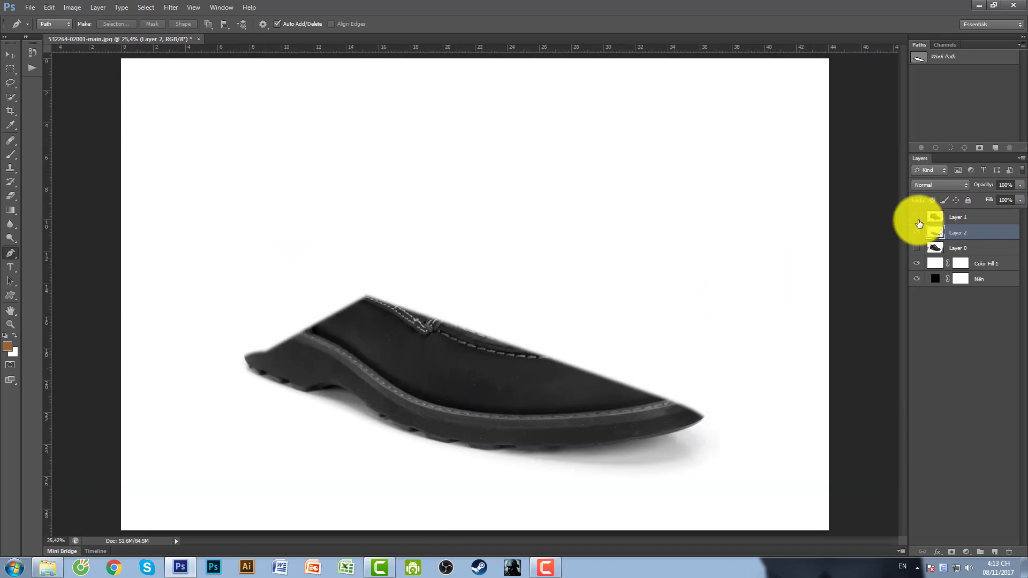
left_click(916, 217)
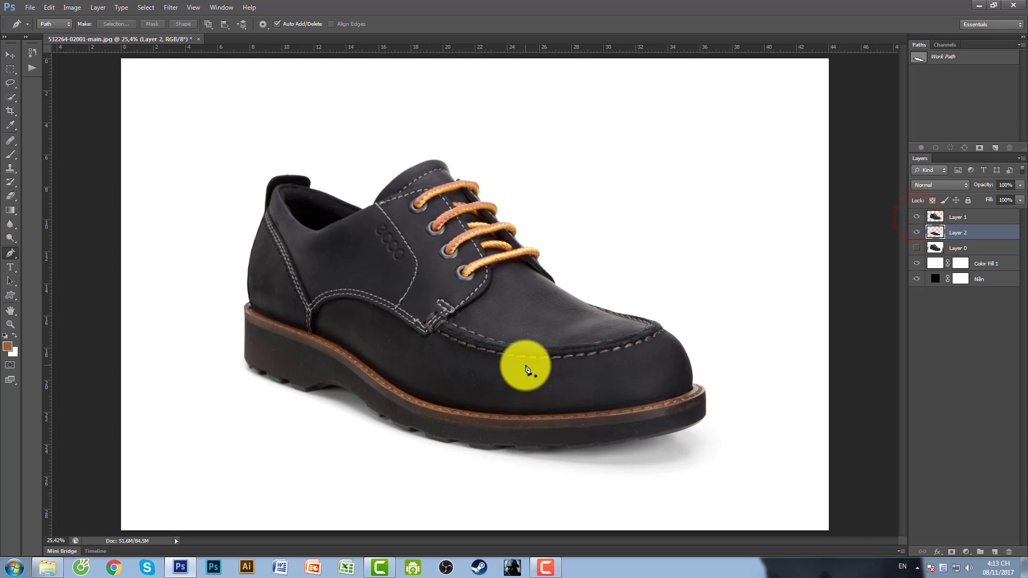
scroll(682, 459, "up", 1)
scroll(654, 413, "up", 2)
scroll(620, 424, "up", 1)
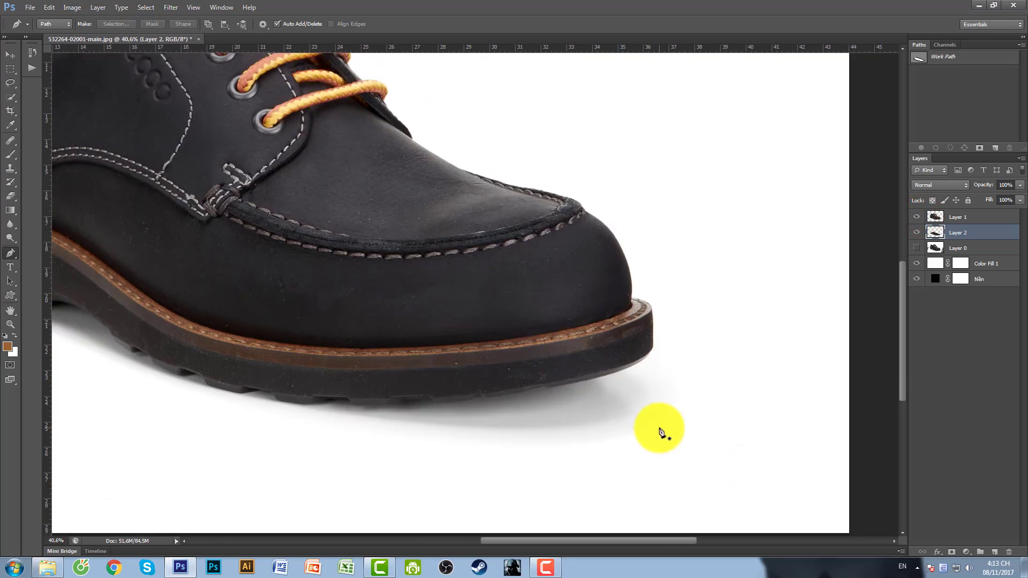
Step: Switch to the Eraser and resize its brush through about 301, 528, 358 and 397 px
key("e")
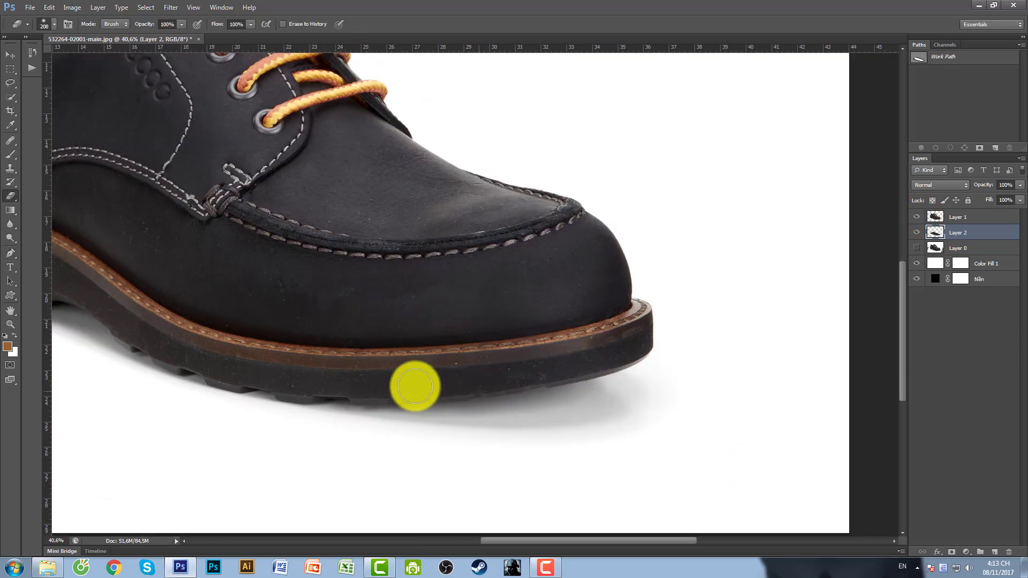
mouse_move(624, 446)
left_mouse_down()
mouse_move(533, 351)
mouse_move(612, 376)
left_mouse_up()
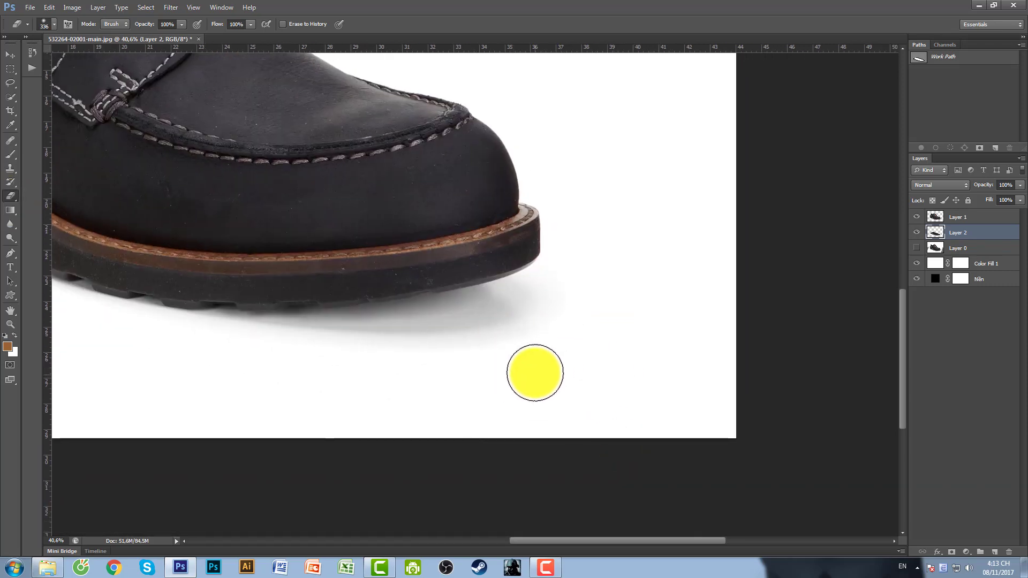
mouse_move(421, 387)
left_mouse_down()
mouse_move(442, 398)
mouse_move(374, 390)
left_mouse_up()
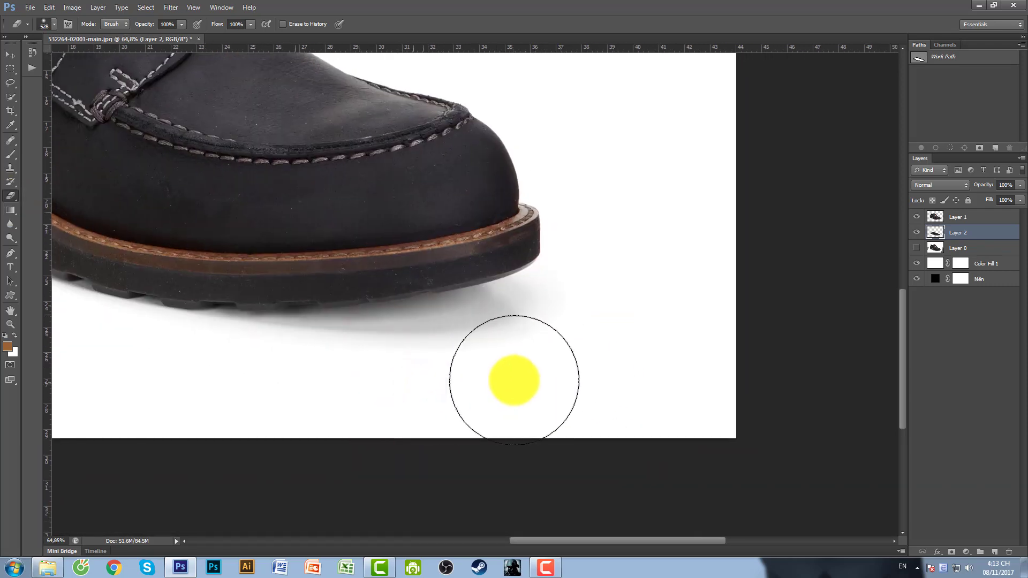
scroll(454, 384, "up", 3)
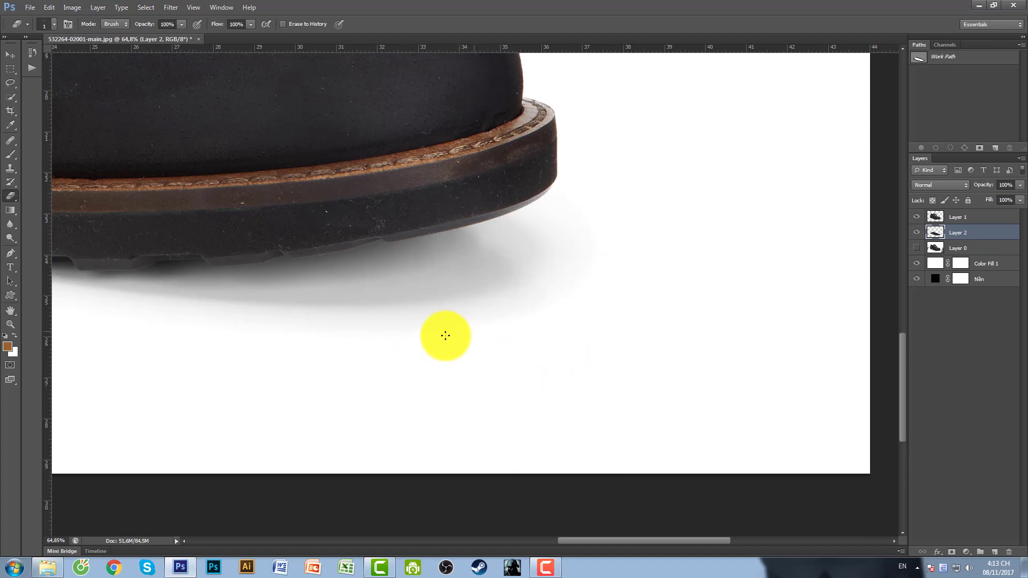
scroll(498, 335, "down", 2)
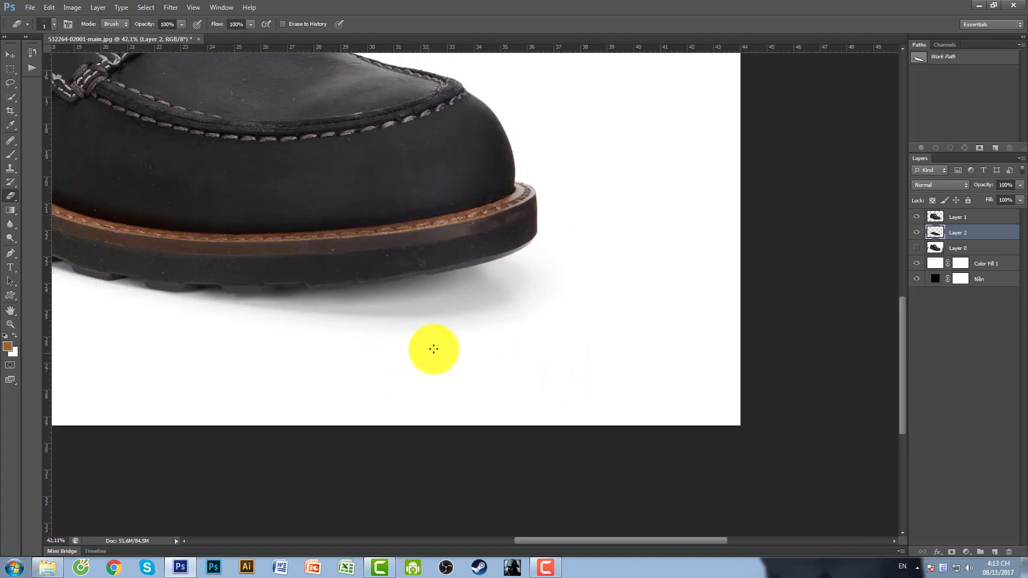
scroll(431, 349, "up", 1)
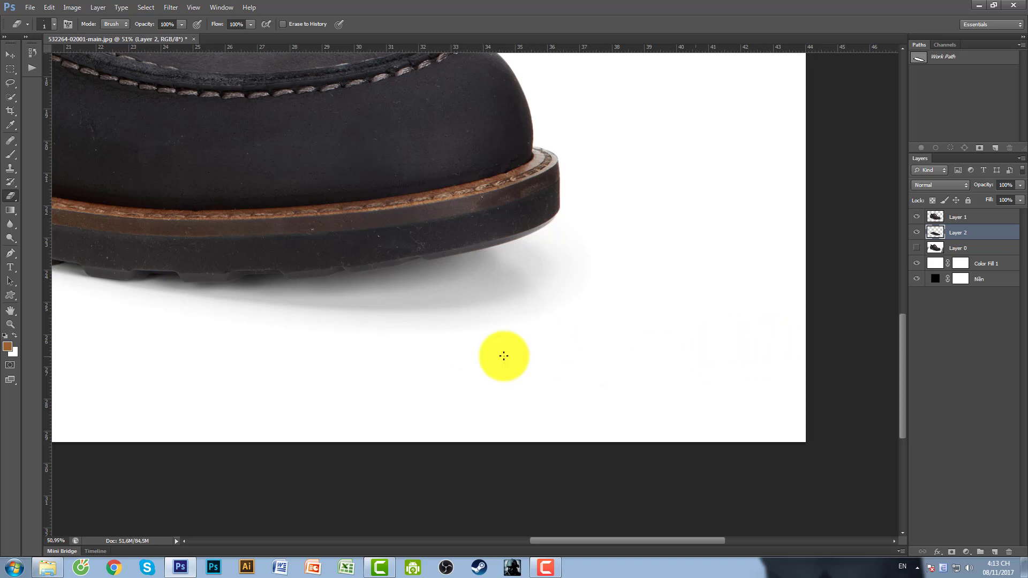
left_click_drag(462, 384, 468, 383)
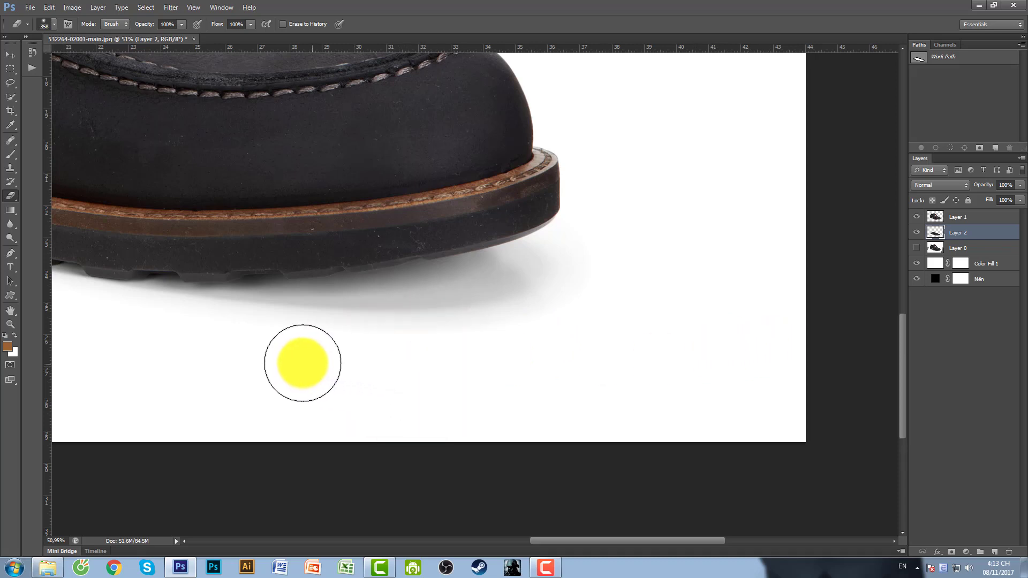
left_click_drag(489, 344, 408, 385)
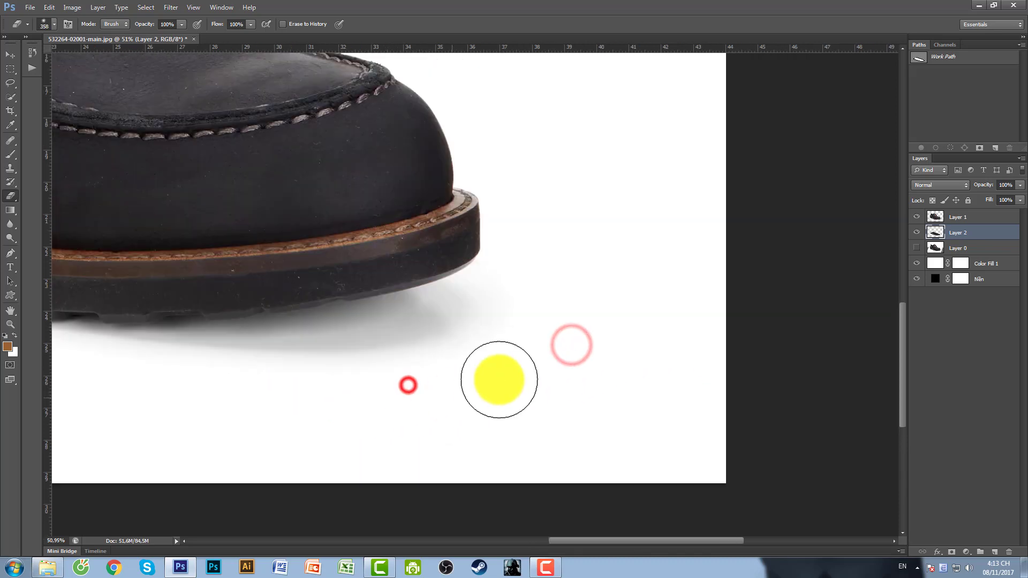
left_click_drag(558, 289, 585, 303)
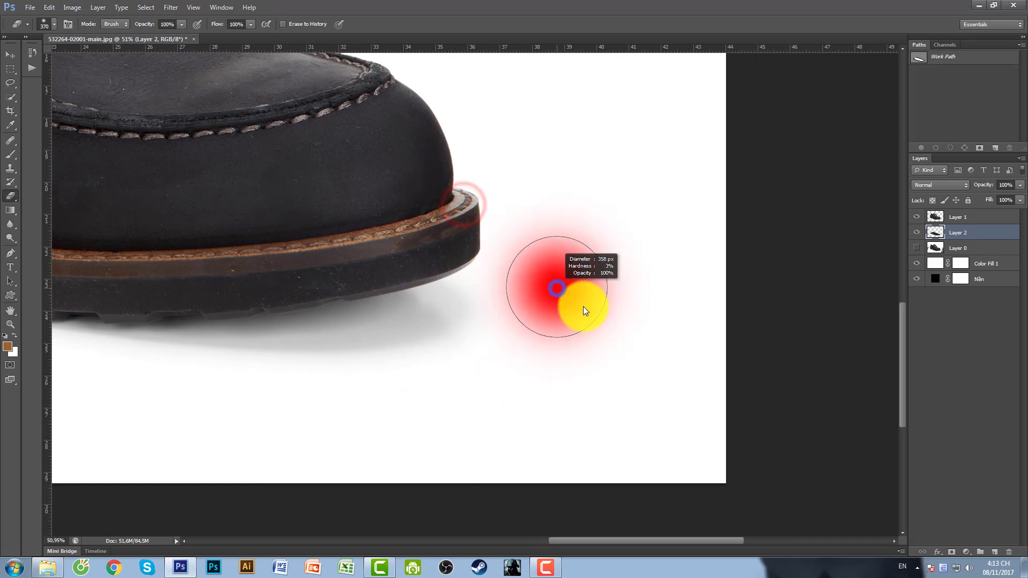
Step: Set the eraser to 258 px and erase the stray marks beneath the sole
left_click_drag(262, 437, 528, 420)
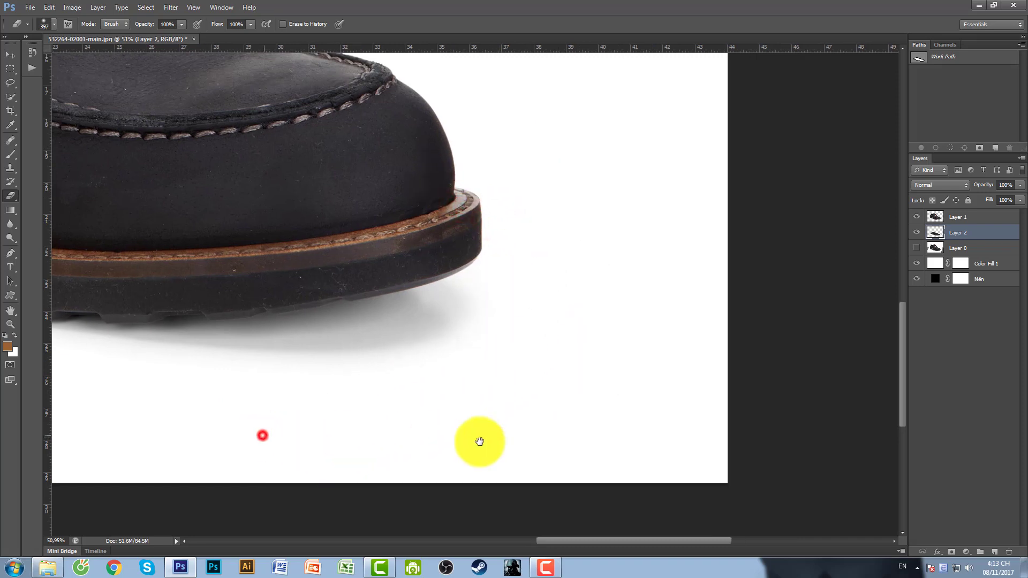
scroll(751, 395, "down", 3)
left_click_drag(751, 395, 822, 395)
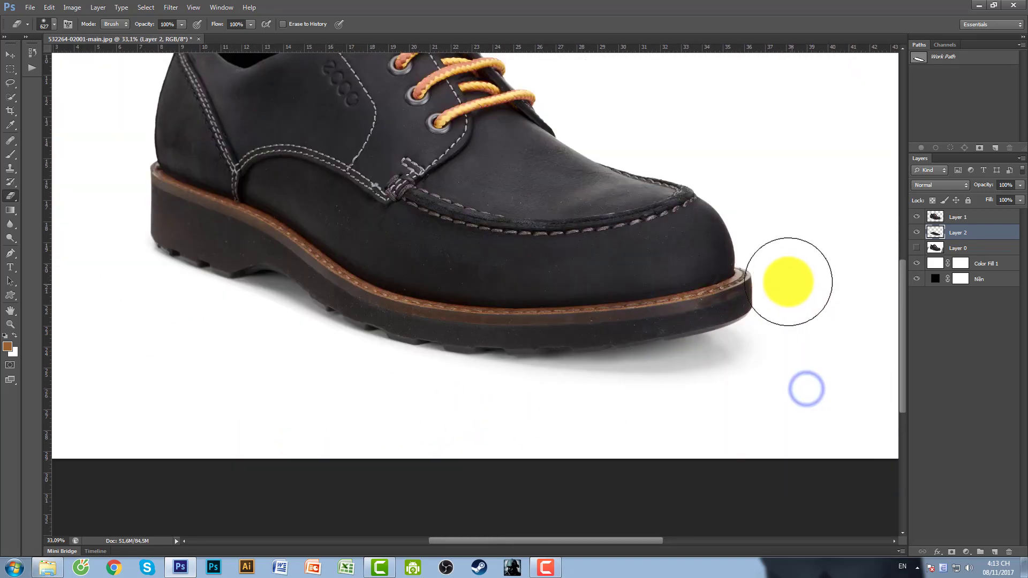
left_click_drag(666, 451, 803, 509)
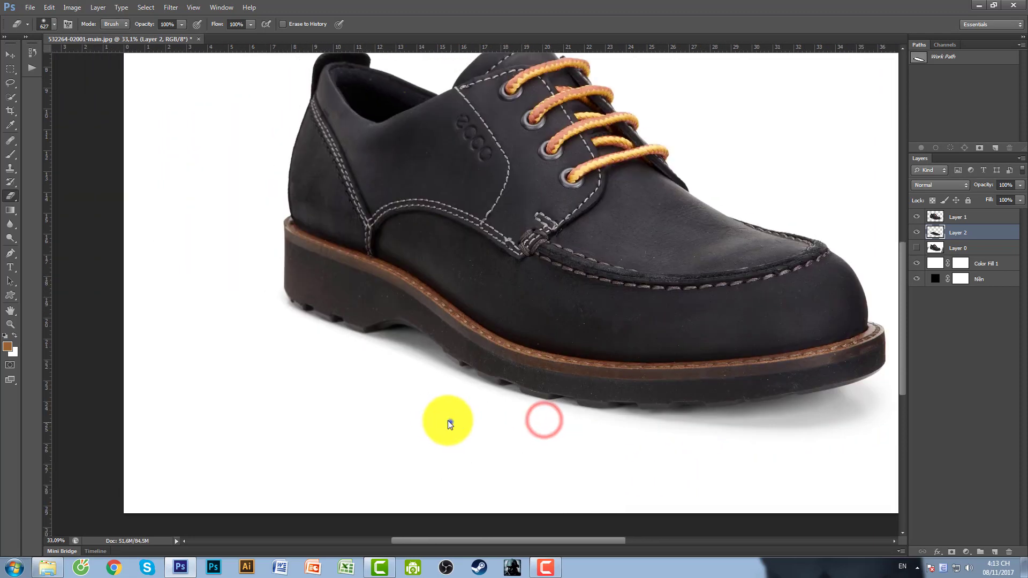
left_click_drag(450, 420, 412, 416)
scroll(521, 433, "up", 1)
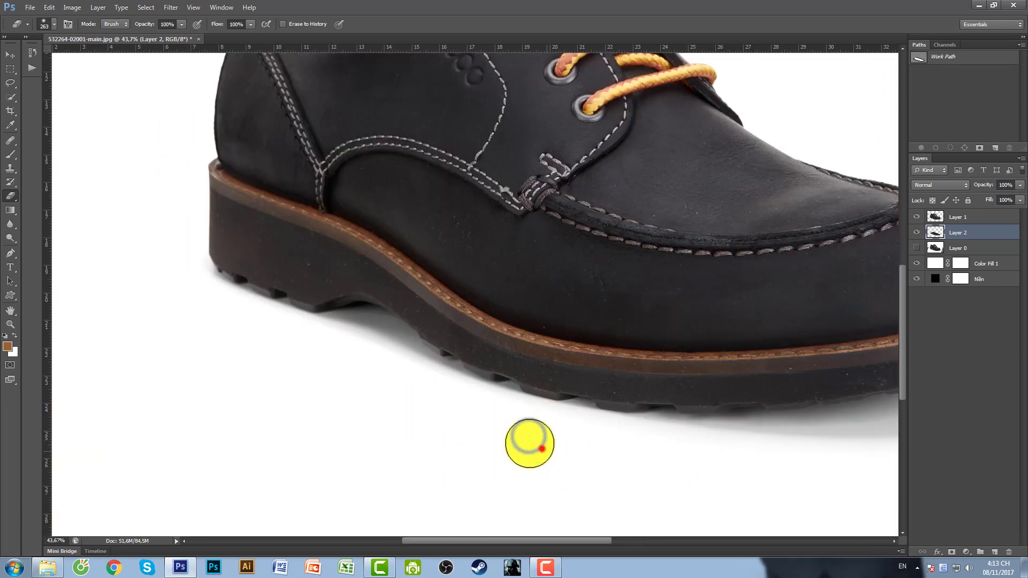
left_click_drag(542, 448, 376, 371)
mouse_move(321, 353)
left_mouse_down()
mouse_move(395, 390)
mouse_move(243, 337)
left_mouse_up()
left_click(224, 222)
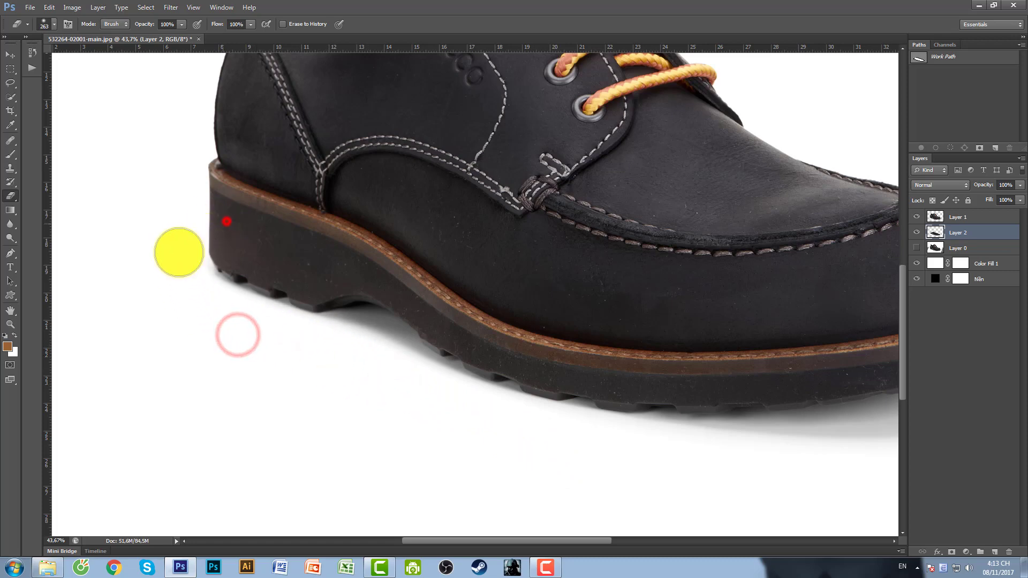
scroll(206, 241, "up", 1)
scroll(328, 271, "down", 1)
scroll(367, 291, "down", 3)
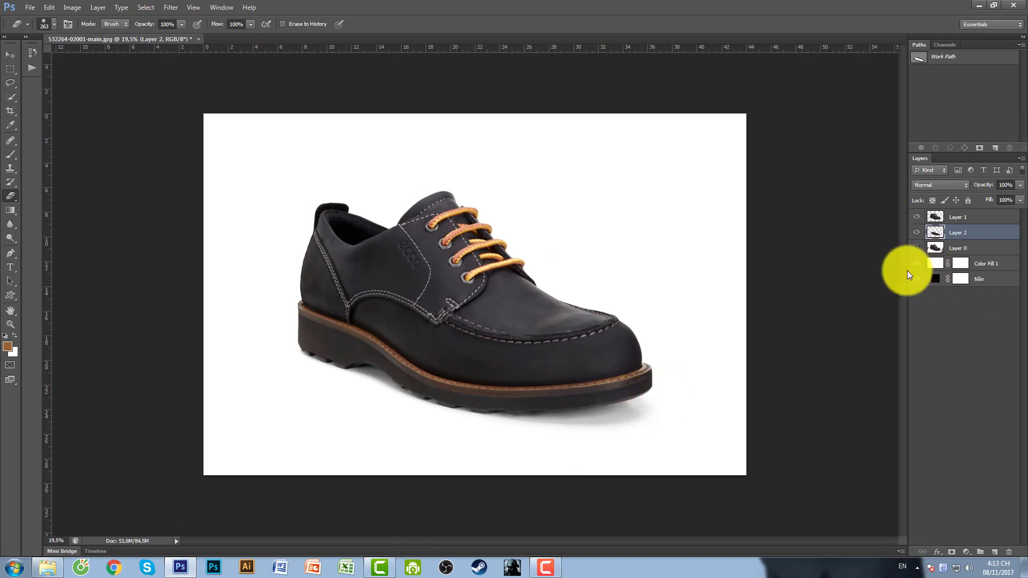
left_click(480, 361)
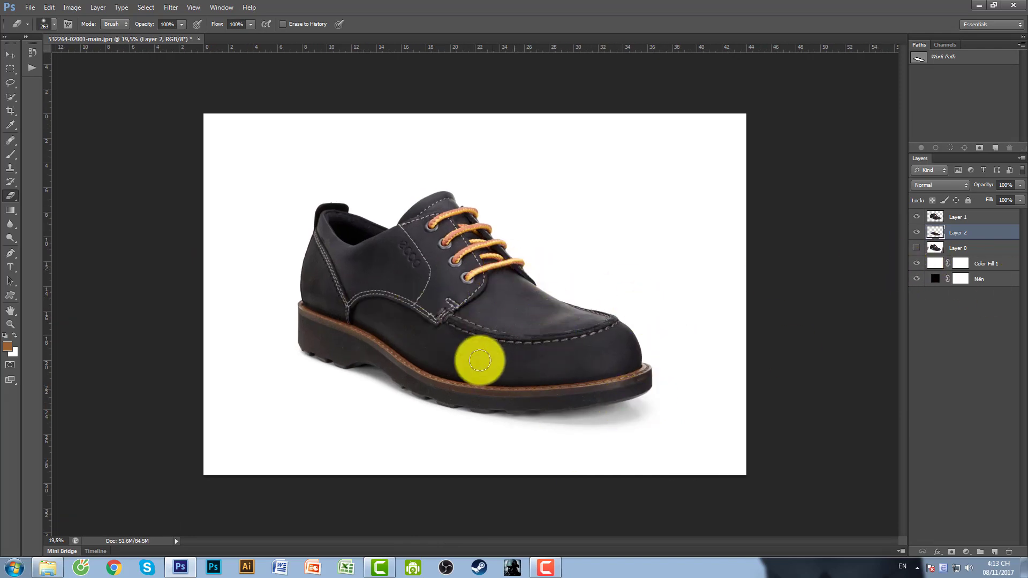
left_click(917, 248)
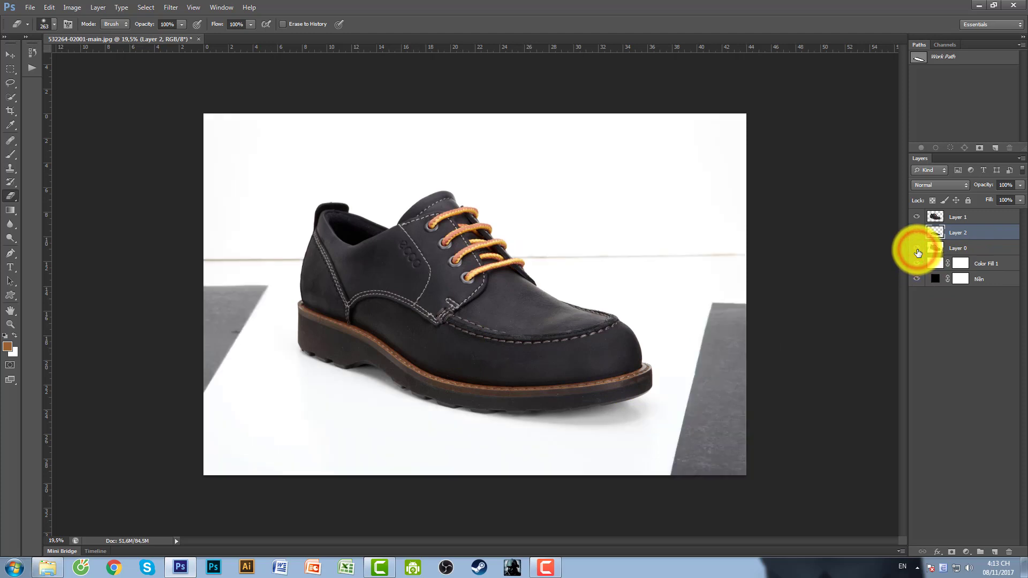
left_click(917, 249)
left_click(917, 250)
left_click(917, 250)
left_click(917, 250)
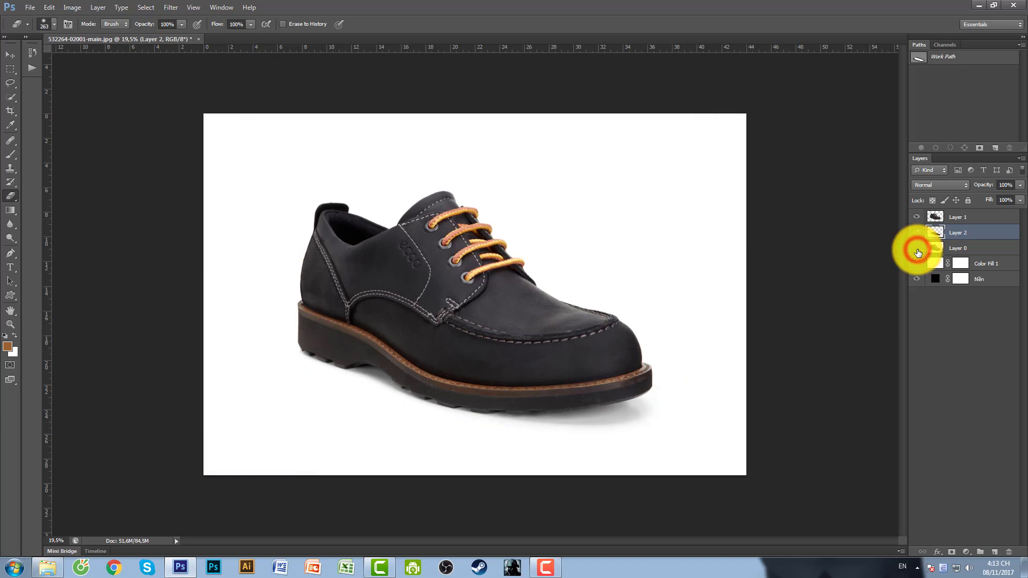
left_click(917, 250)
left_click(917, 250)
left_click(917, 250)
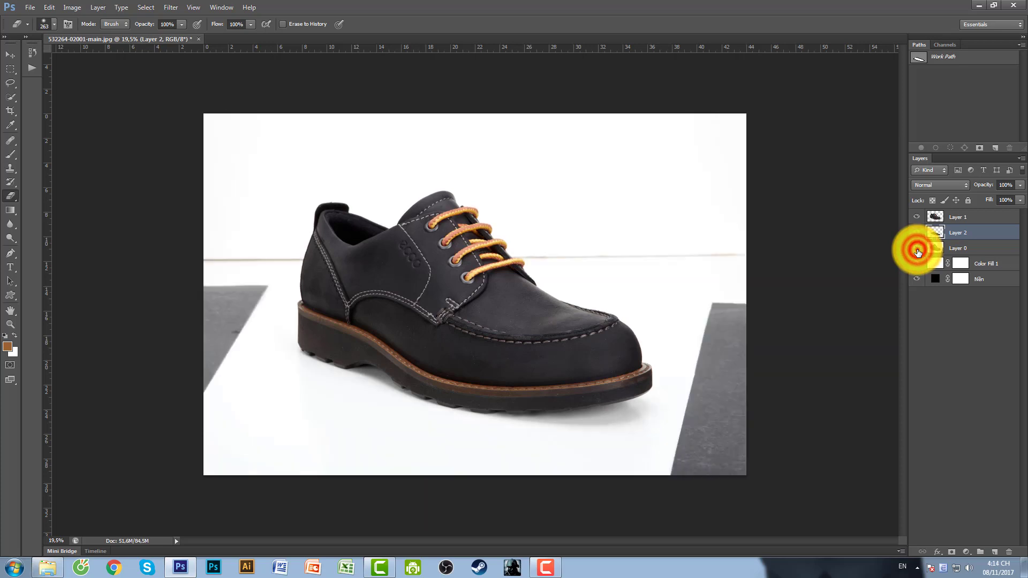
left_click(917, 250)
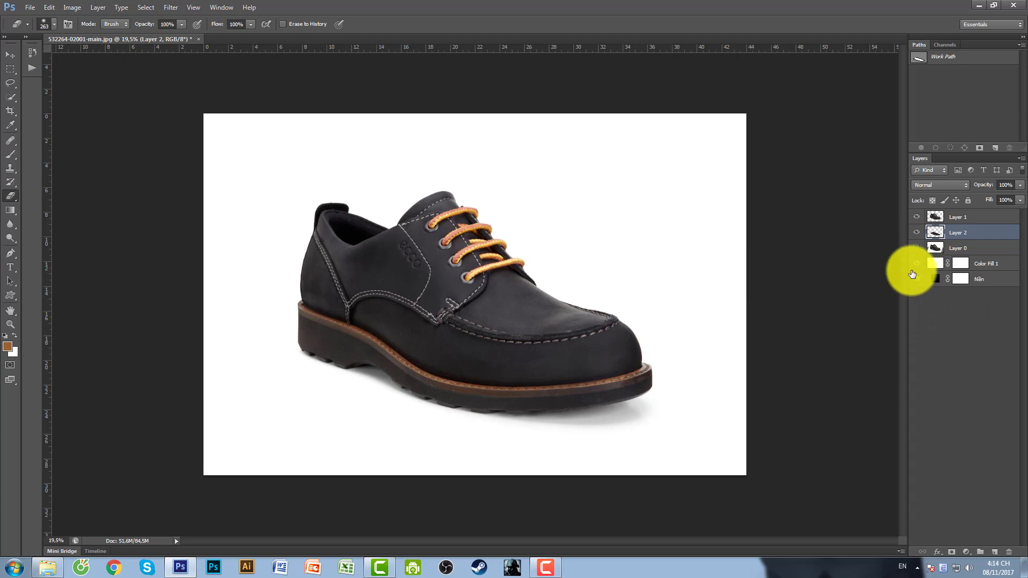
left_click(648, 253)
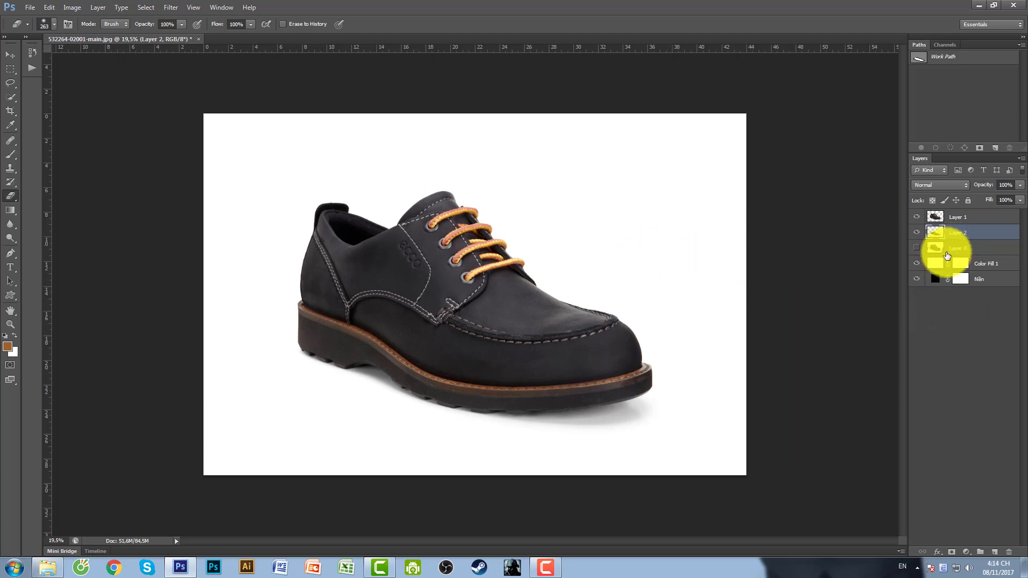
left_click(411, 338)
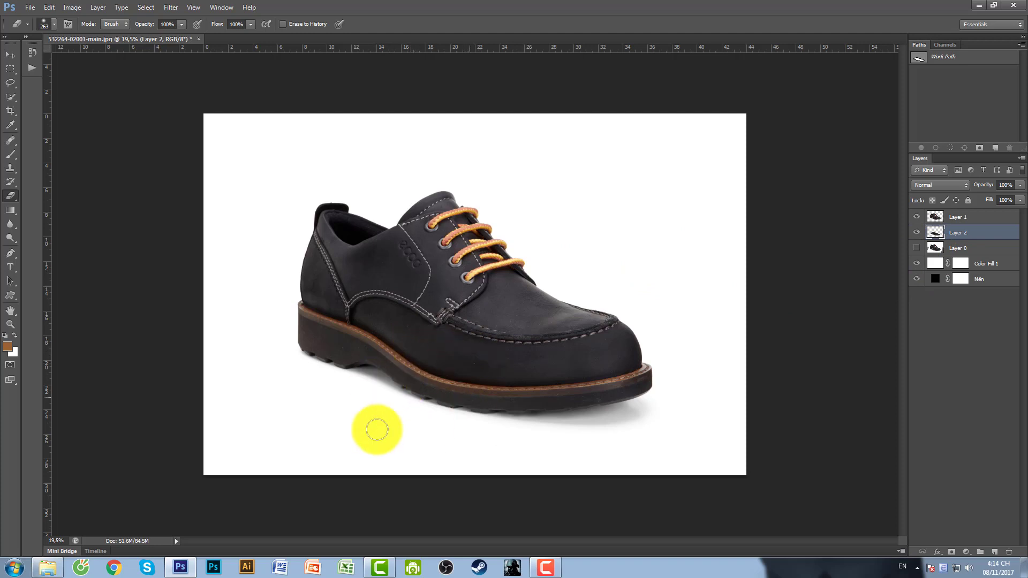
key("v")
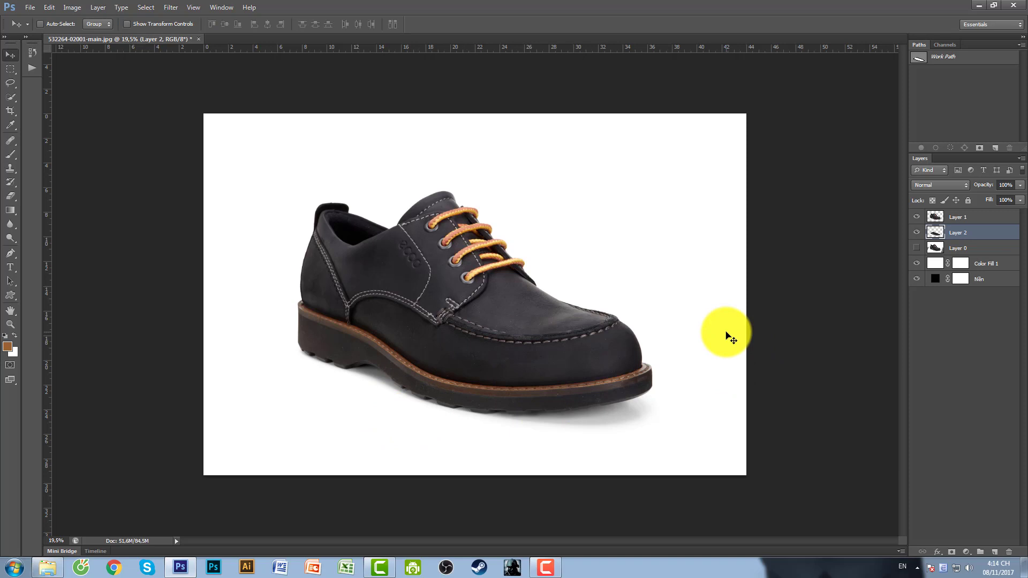
left_click(934, 267)
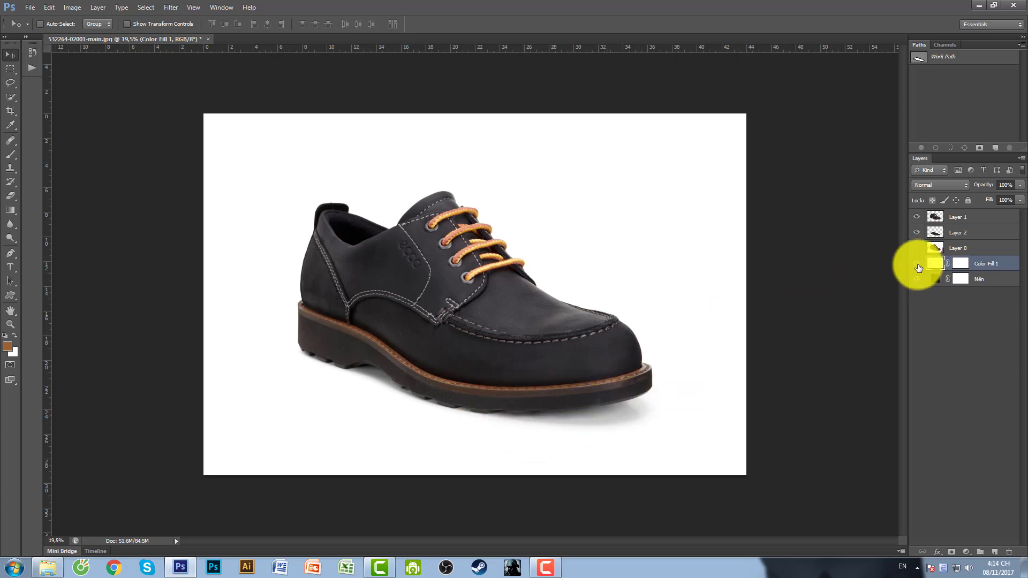
Step: Hide the white Color Fill 1 and set the Nền fill layer to pure red #ff0000
left_click(917, 265)
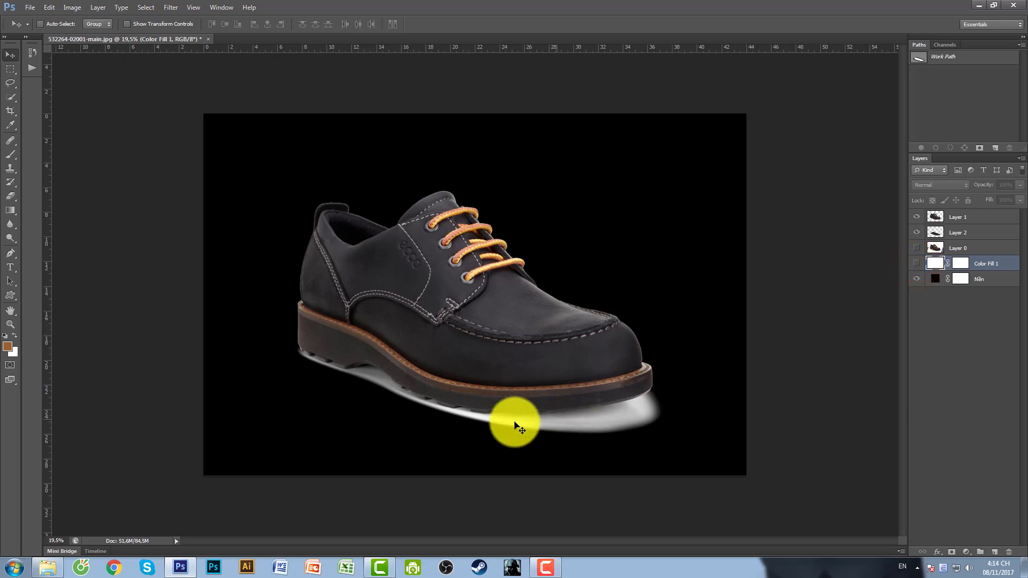
key("ctrl+minus")
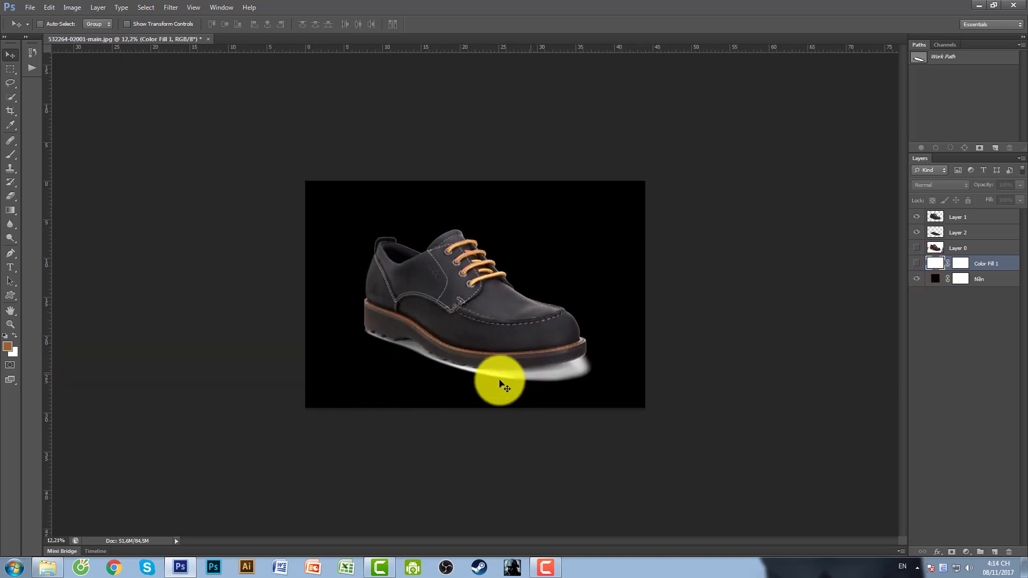
double_click(935, 279)
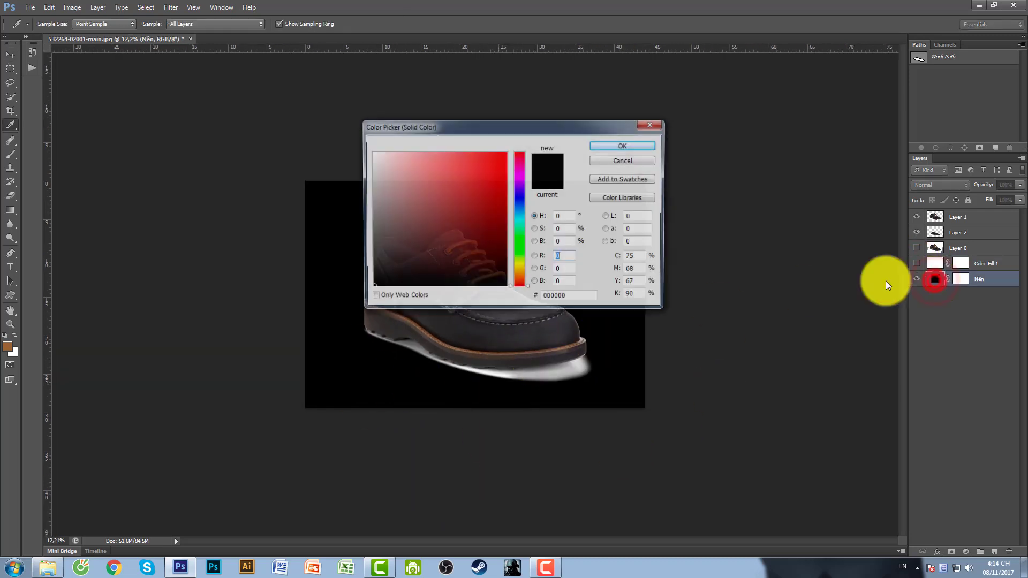
left_click_drag(481, 195, 575, 117)
key("Return")
key("v")
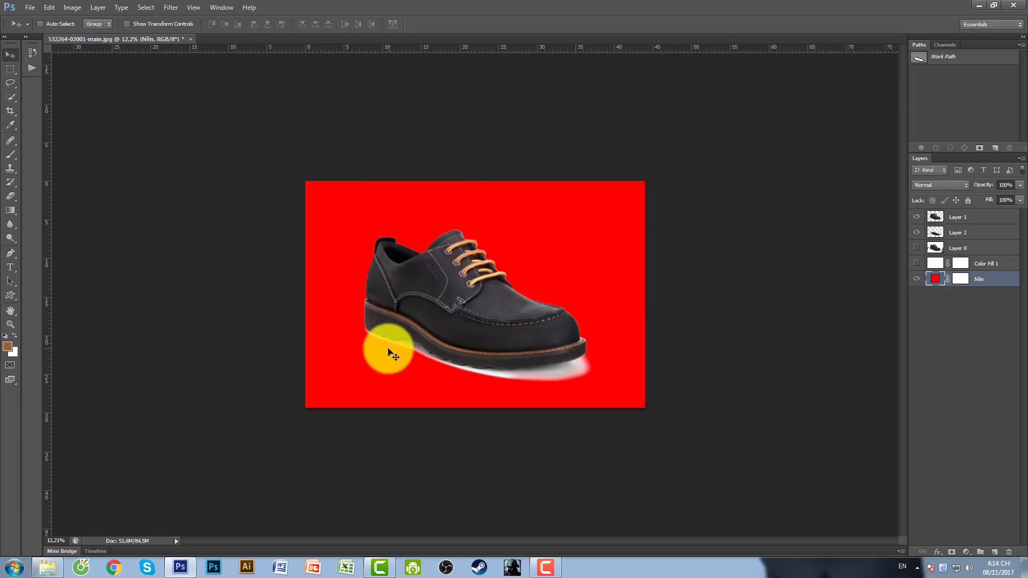
key("ctrl+plus")
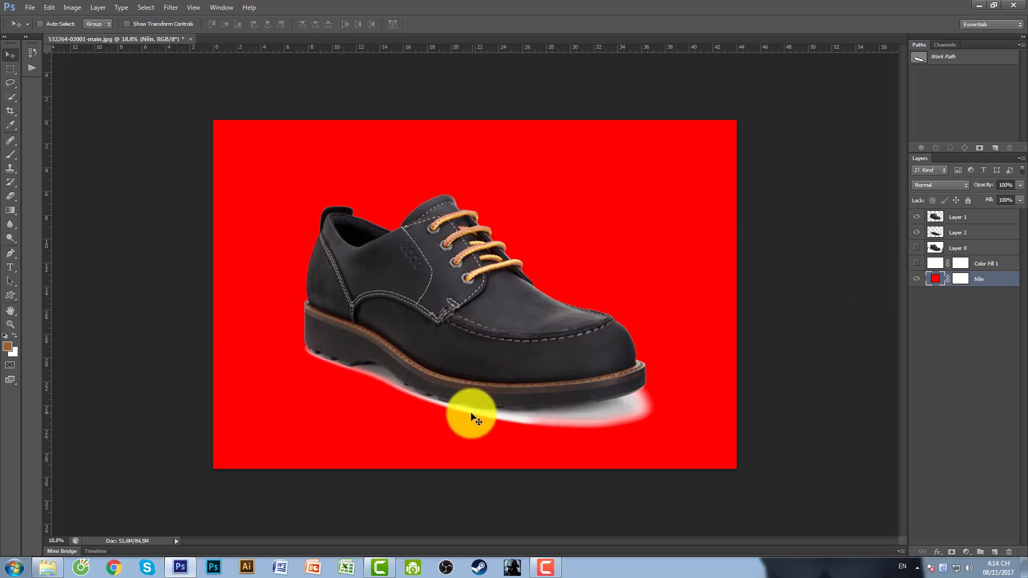
Step: Change the Nền fill colour to black and leave it hidden
left_click(916, 279)
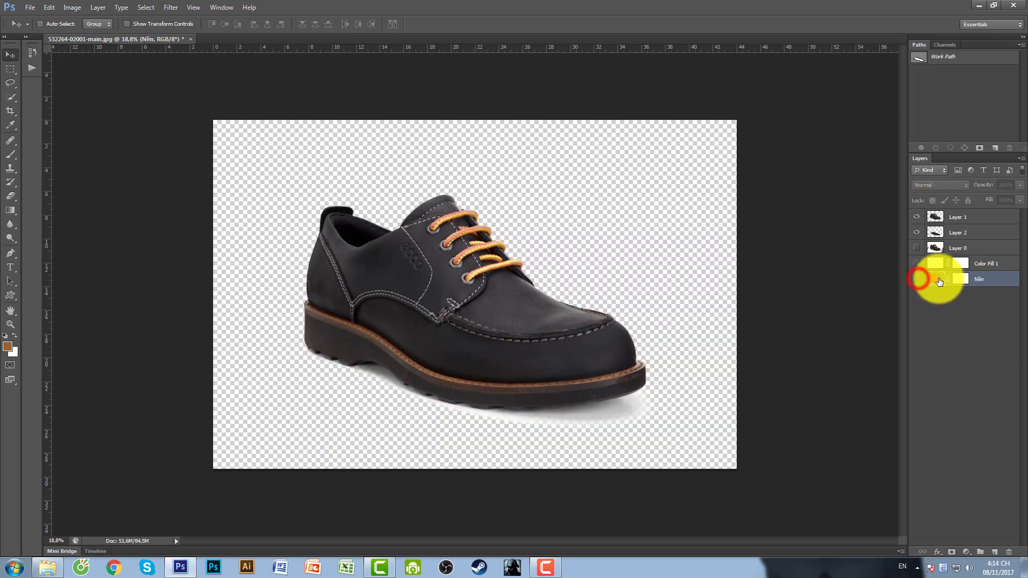
double_click(936, 279)
key("Return")
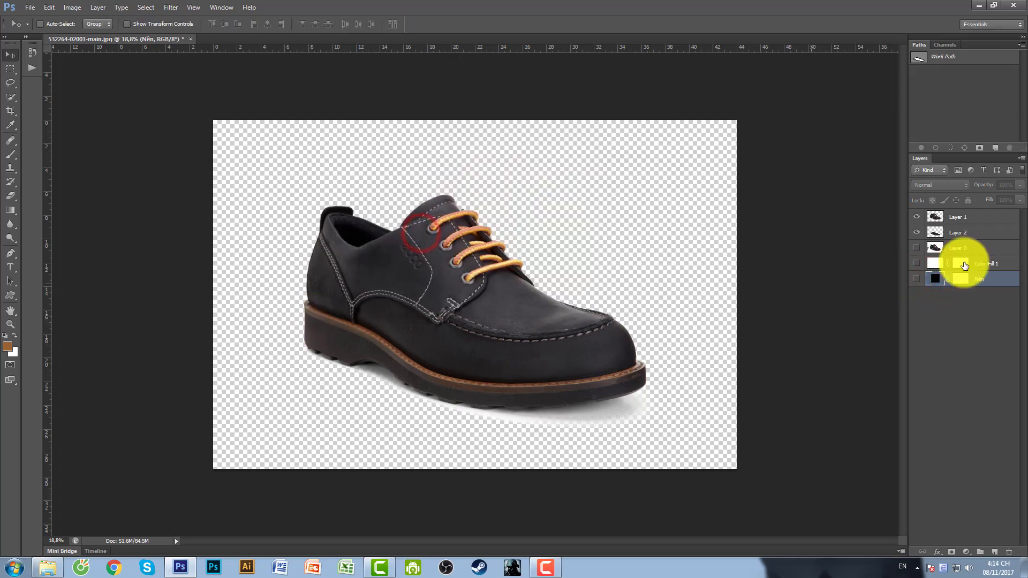
left_click(917, 279)
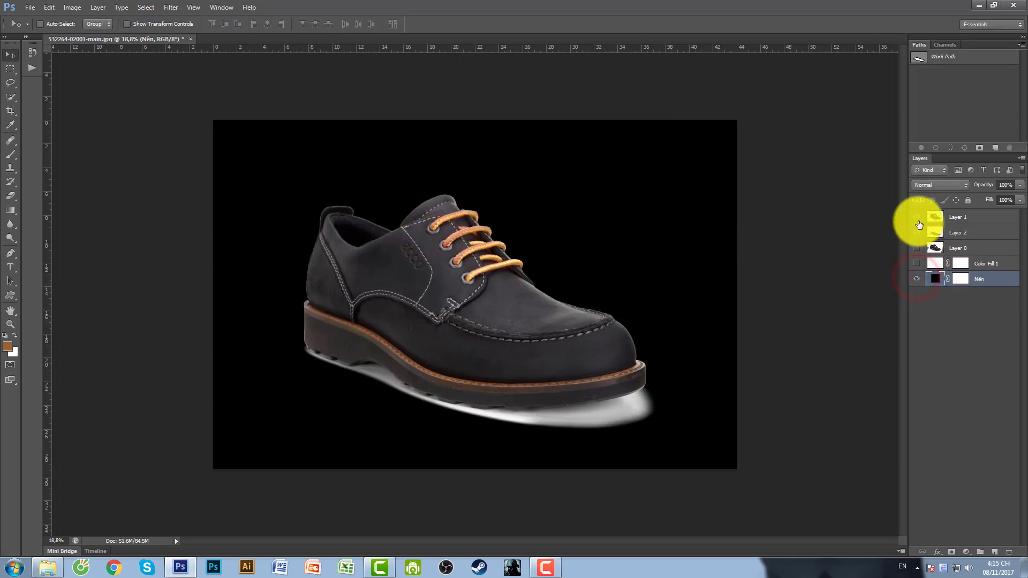
left_click(917, 279)
Step: Isolate the Layer 2 sole, load the Alpha 1 shoe outline, and add empty Layer 3
left_click(917, 217)
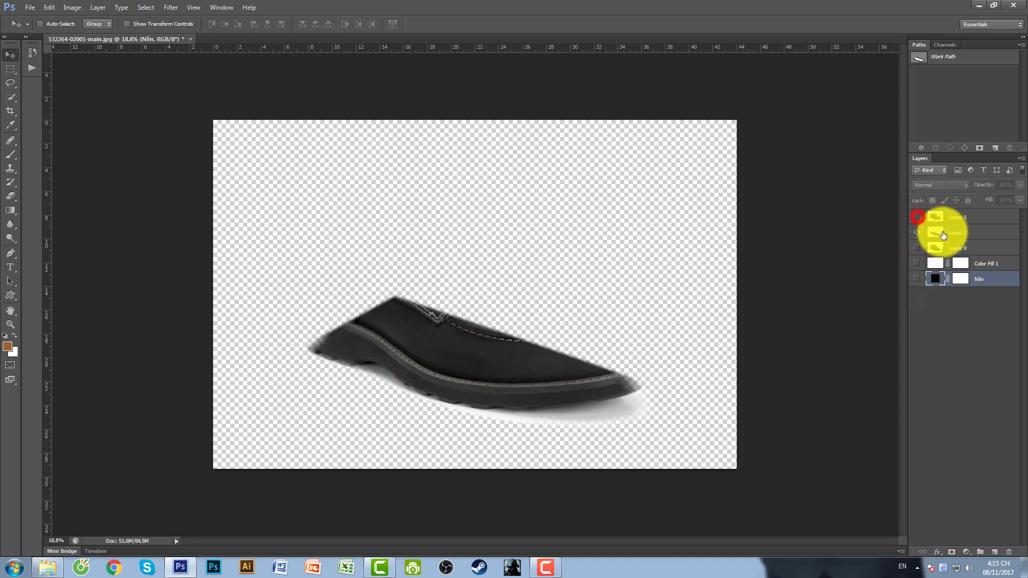
left_click(942, 234)
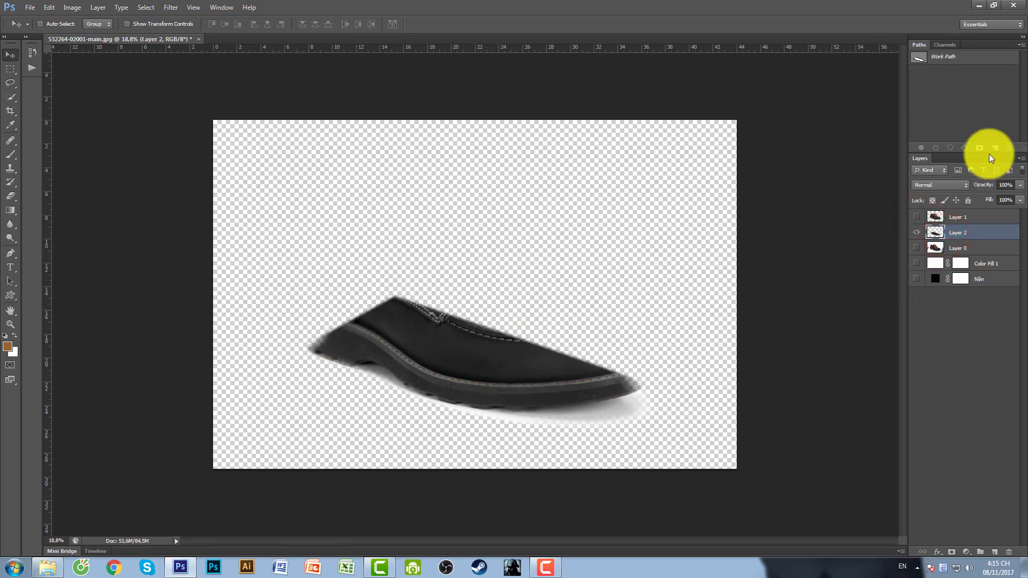
left_click(944, 45)
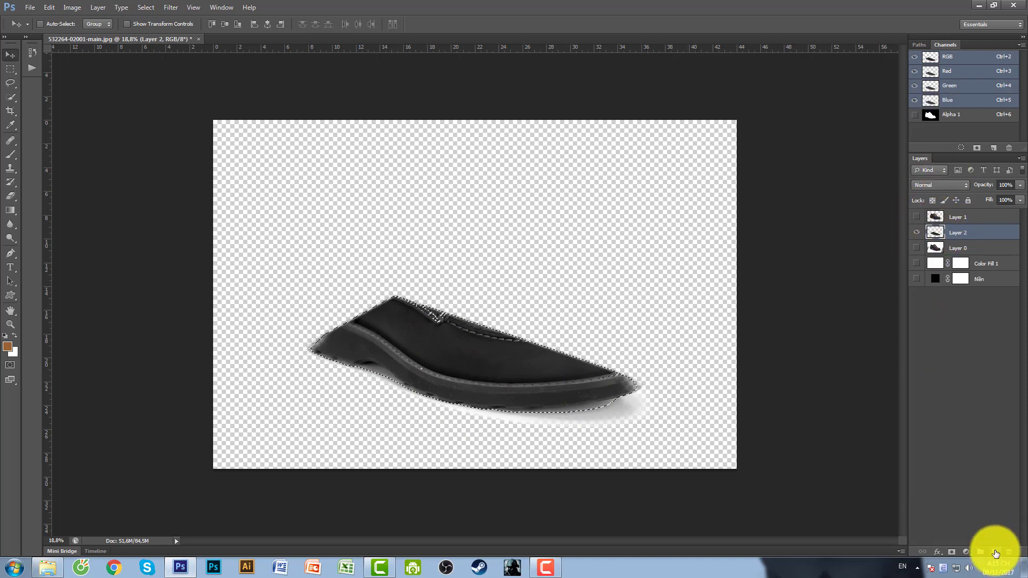
left_click(995, 553)
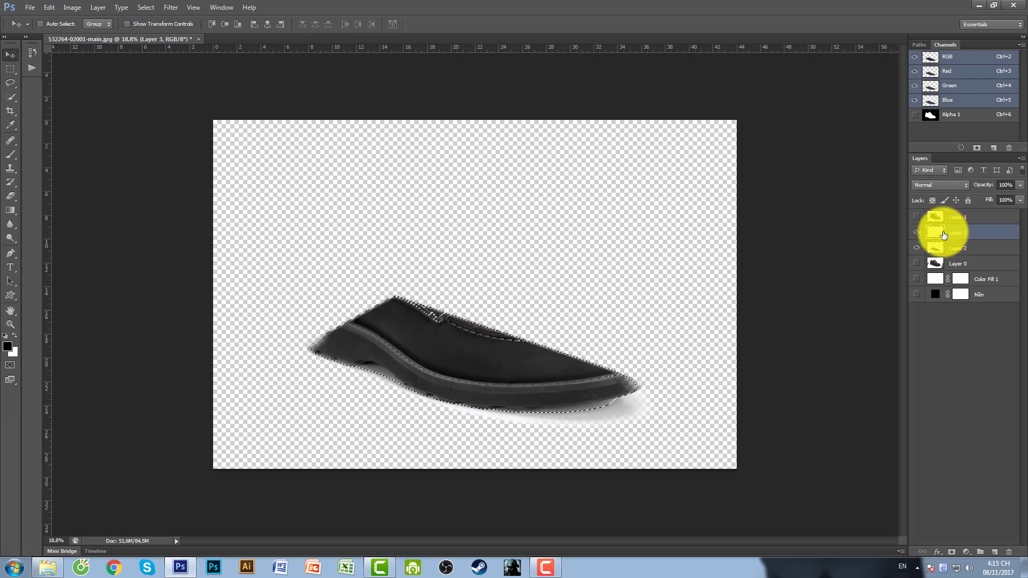
Step: Fill the shoe shape black on Layer 3, hide Layer 2, and show Layer 1, Nền and Color Fill 1
key("alt+BackSpace")
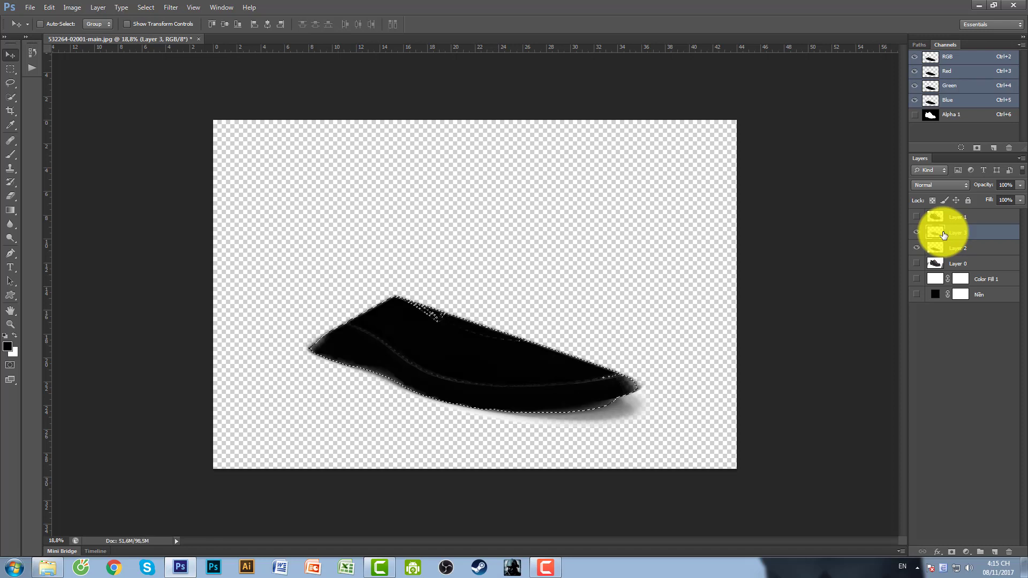
key("ctrl+d")
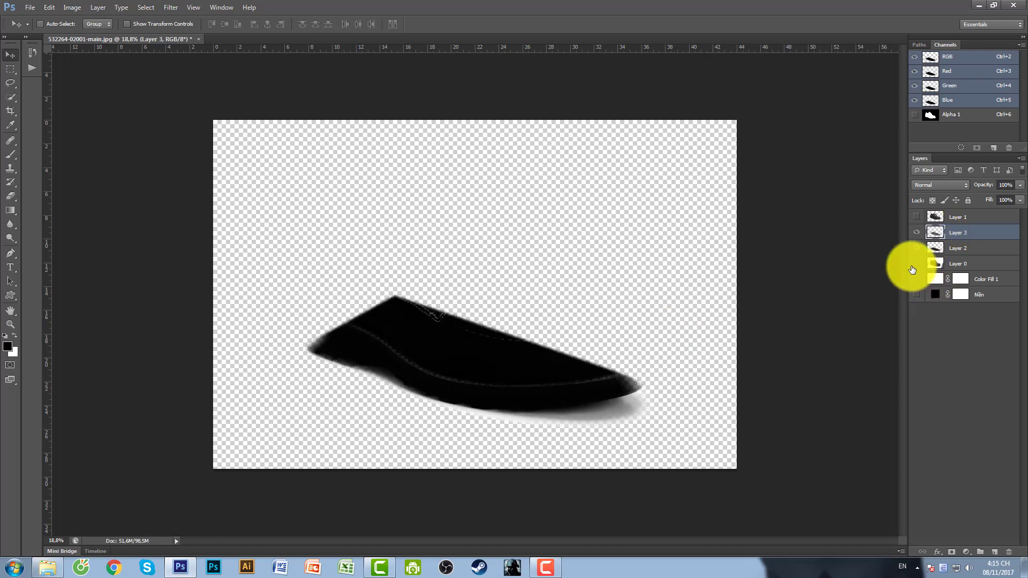
left_click(917, 248)
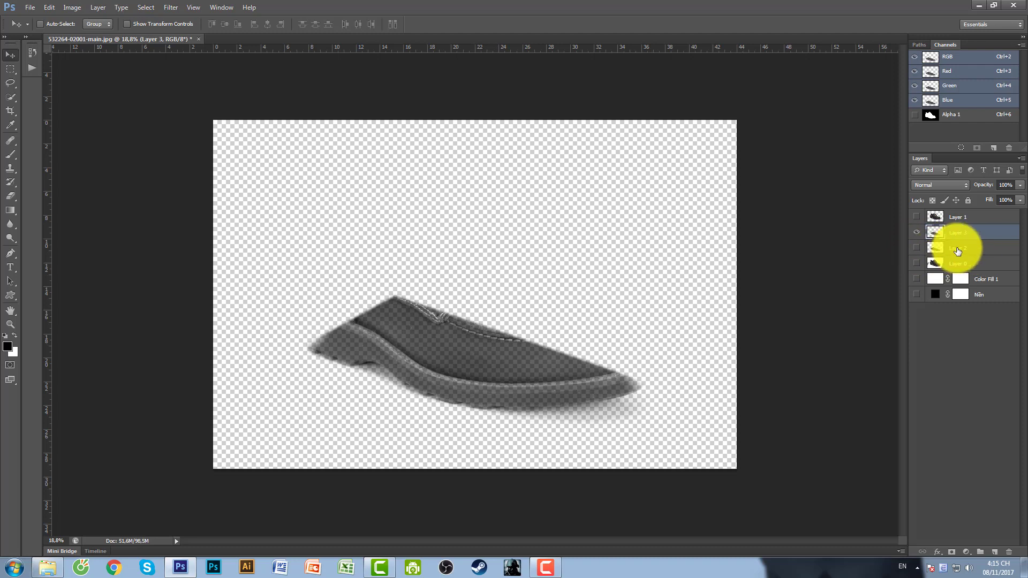
left_click(917, 217)
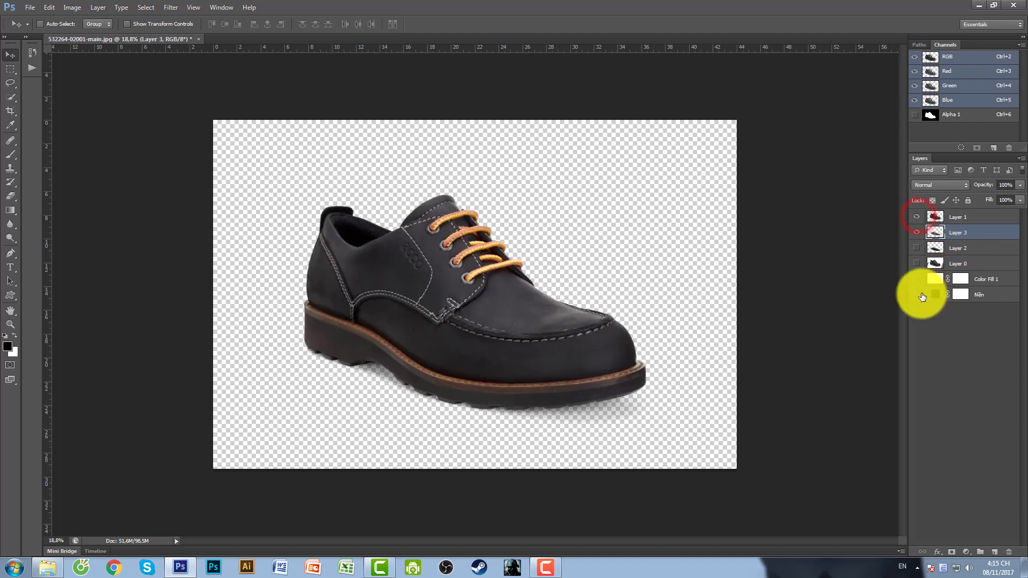
left_click(916, 294)
left_click(917, 279)
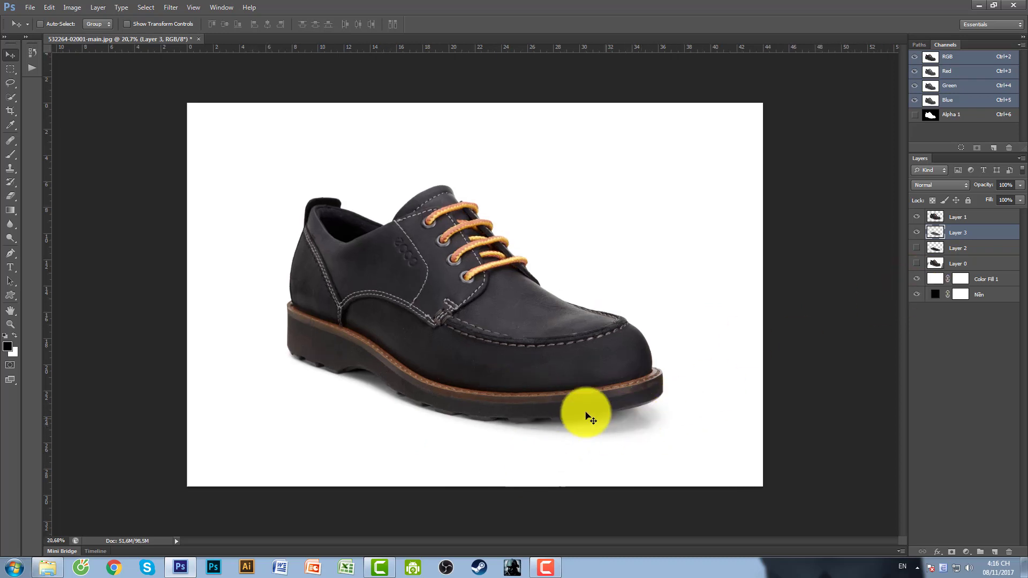
Step: Open and close the layer style settings of Color Fill 1
left_click(939, 281)
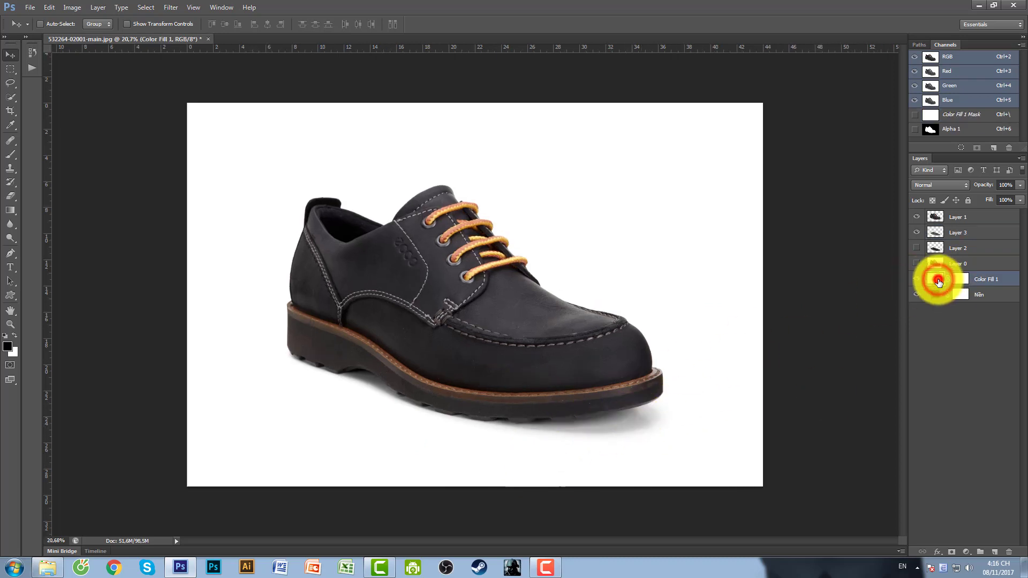
double_click(938, 281)
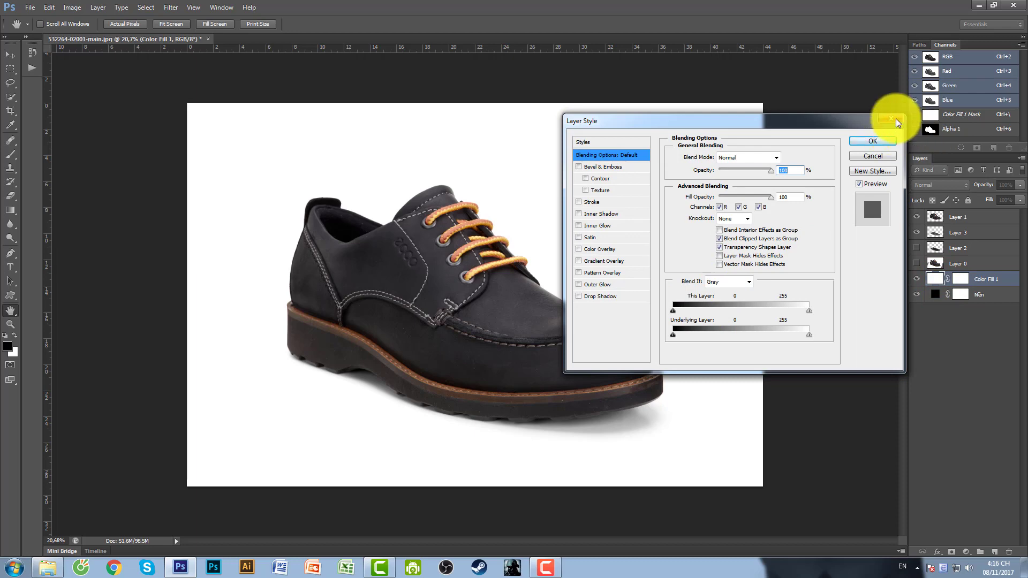
left_click(897, 121)
Step: Set the Nền fill to red, hide Color Fill 1, and reframe the shoe in view
double_click(935, 293)
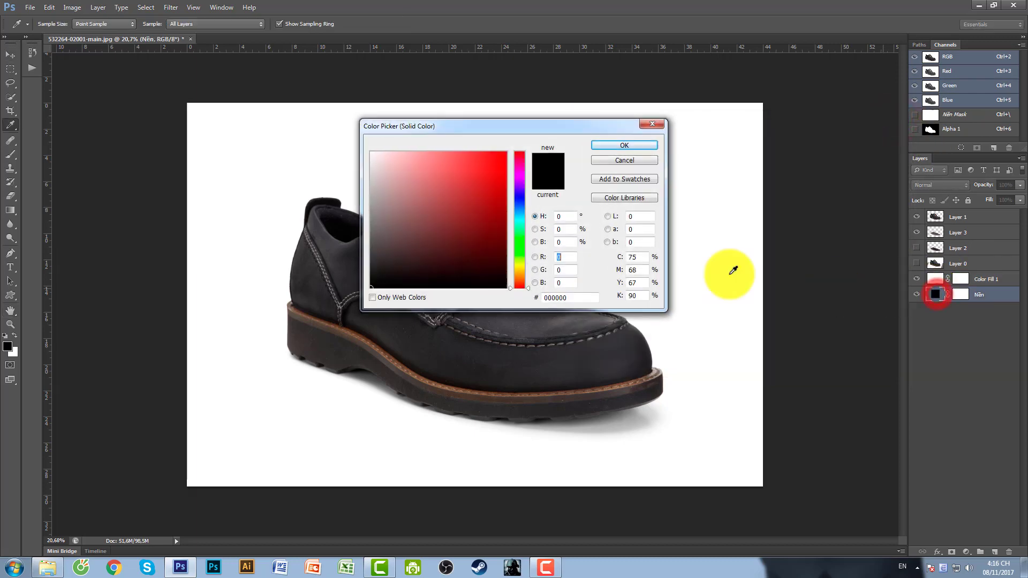
left_click(487, 158)
key("Return")
left_click(918, 278)
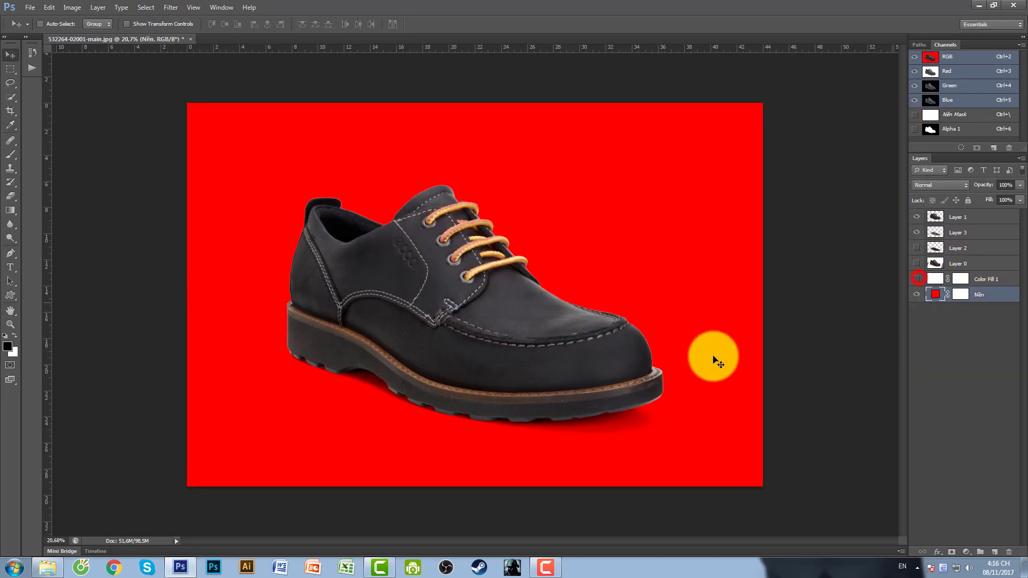
scroll(535, 431, "up", 2)
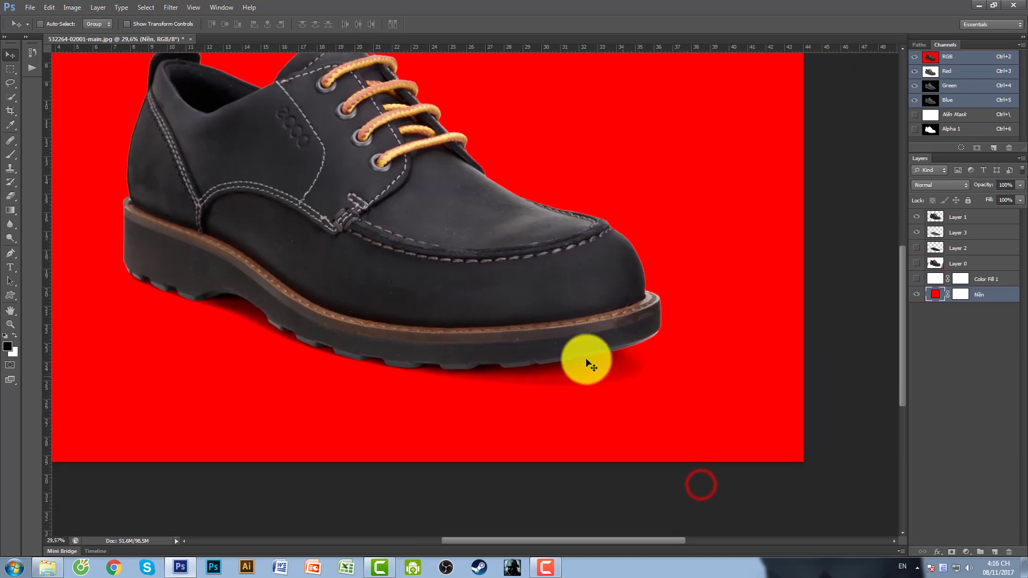
scroll(562, 425, "left", 2)
scroll(440, 298, "left", 2)
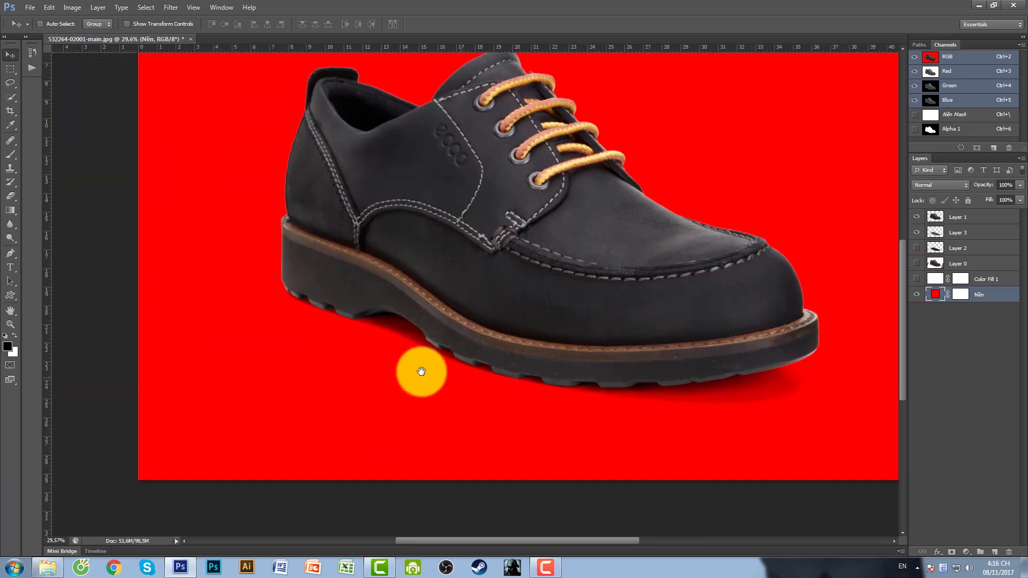
left_click_drag(421, 371, 380, 366)
Step: Shift the Nền fill hue from red to orange, then show the white Color Fill 1 again
double_click(934, 295)
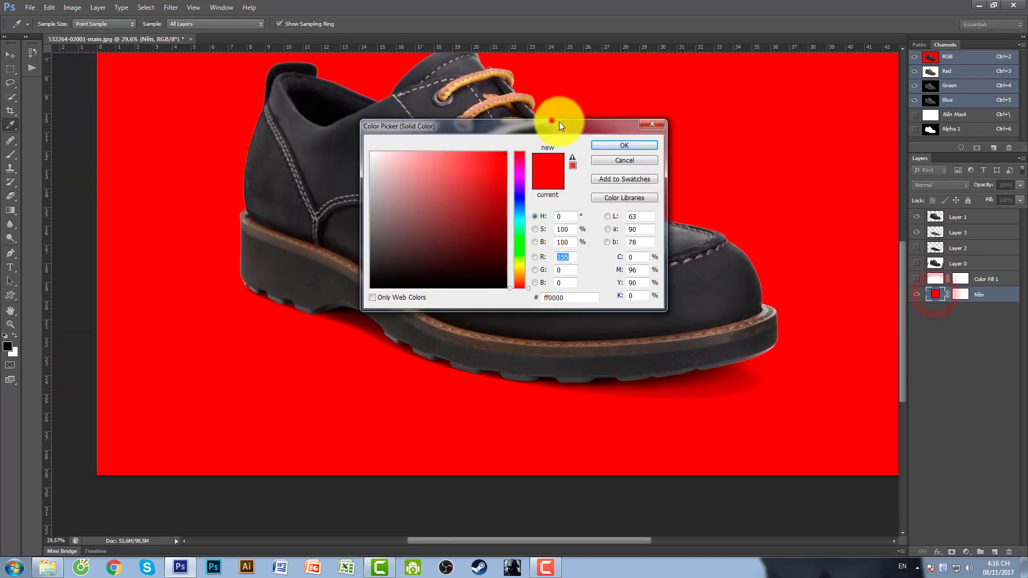
left_click_drag(557, 109, 874, 105)
mouse_move(837, 217)
left_mouse_down()
mouse_move(837, 149)
mouse_move(840, 259)
left_mouse_up()
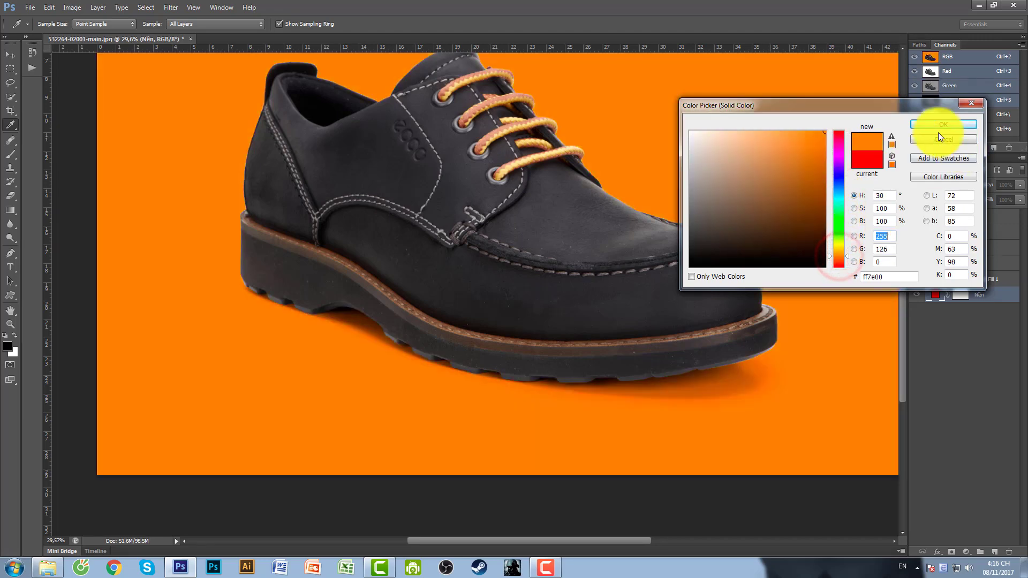
left_click(943, 124)
scroll(420, 309, "down", 3)
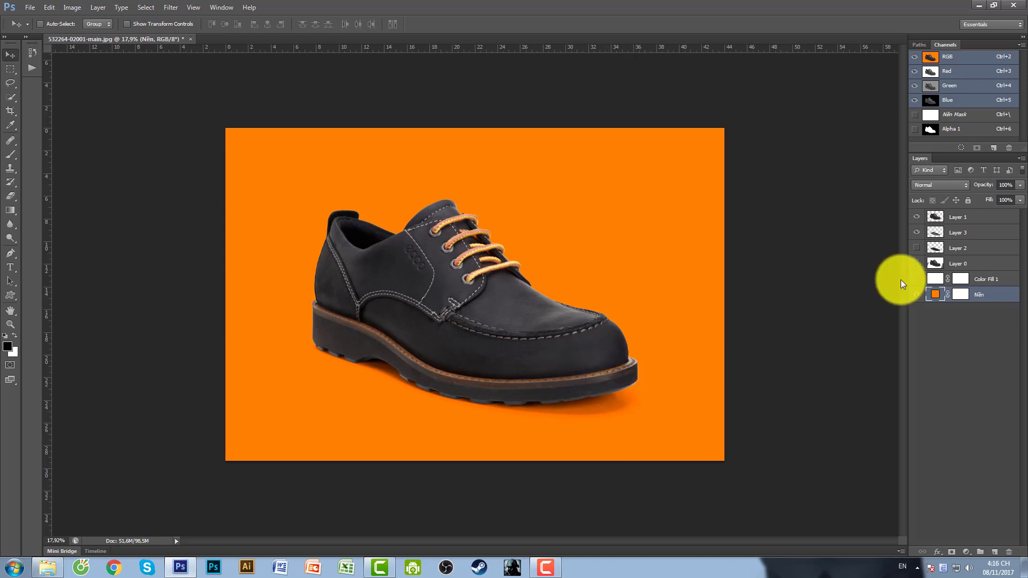
left_click(916, 279)
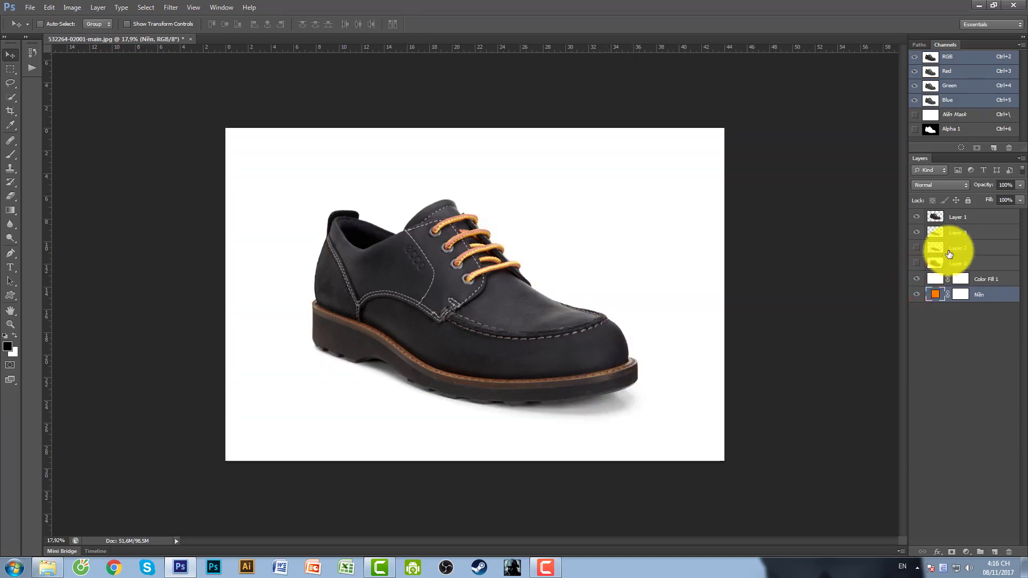
Step: Delete Layer 2 and Layer 3, show Layer 0 and hide Layer 1
left_click(947, 248)
key("Delete")
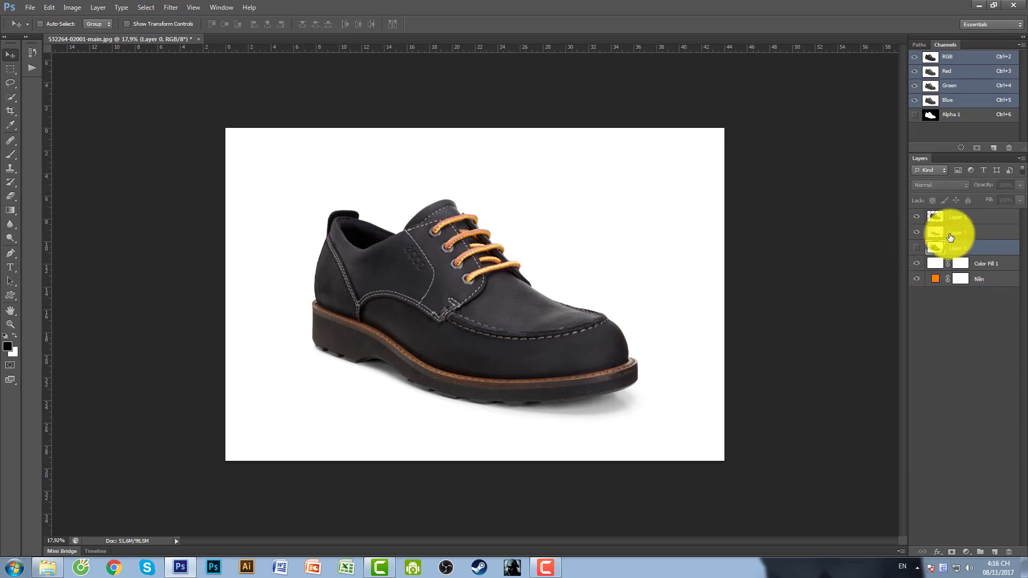
left_click(949, 236)
key("Delete")
left_click(916, 232)
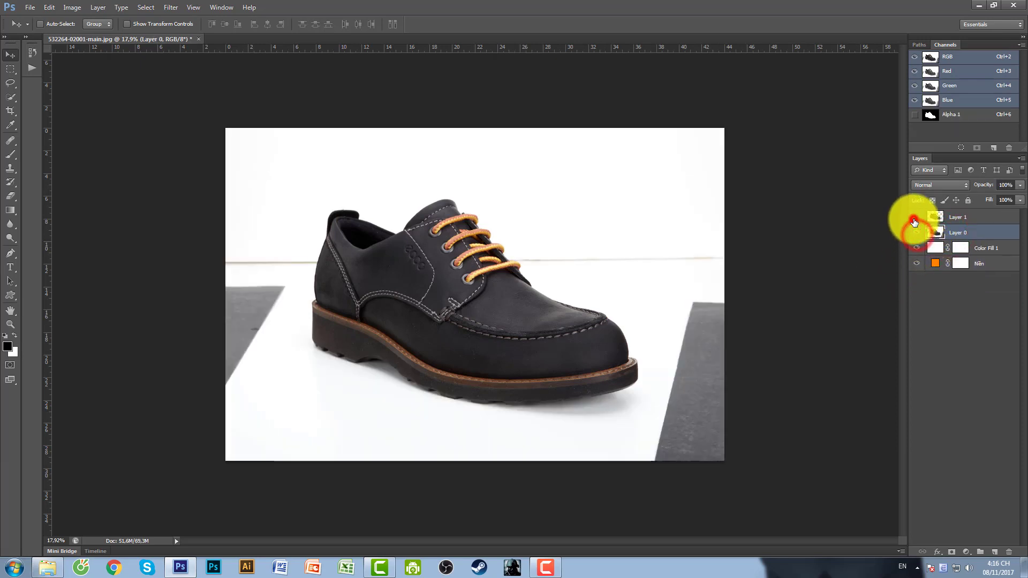
left_click(917, 217)
Step: Lasso the sole with its photo shadow, copy it to a new layer, and hide Layer 0
key("p")
key("ctrl+plus")
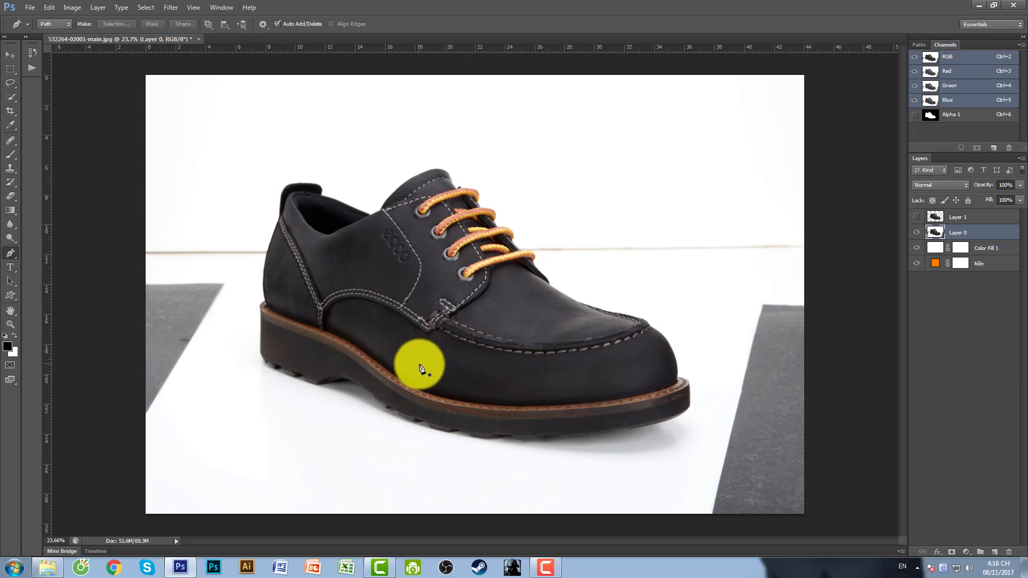
key("l")
mouse_move(435, 346)
left_mouse_down()
mouse_move(374, 319)
mouse_move(309, 319)
mouse_move(243, 399)
mouse_move(395, 473)
mouse_move(602, 482)
mouse_move(694, 463)
mouse_move(706, 401)
mouse_move(668, 383)
mouse_move(717, 390)
mouse_move(723, 436)
mouse_move(692, 482)
mouse_move(566, 490)
mouse_move(413, 470)
mouse_move(314, 435)
left_mouse_up()
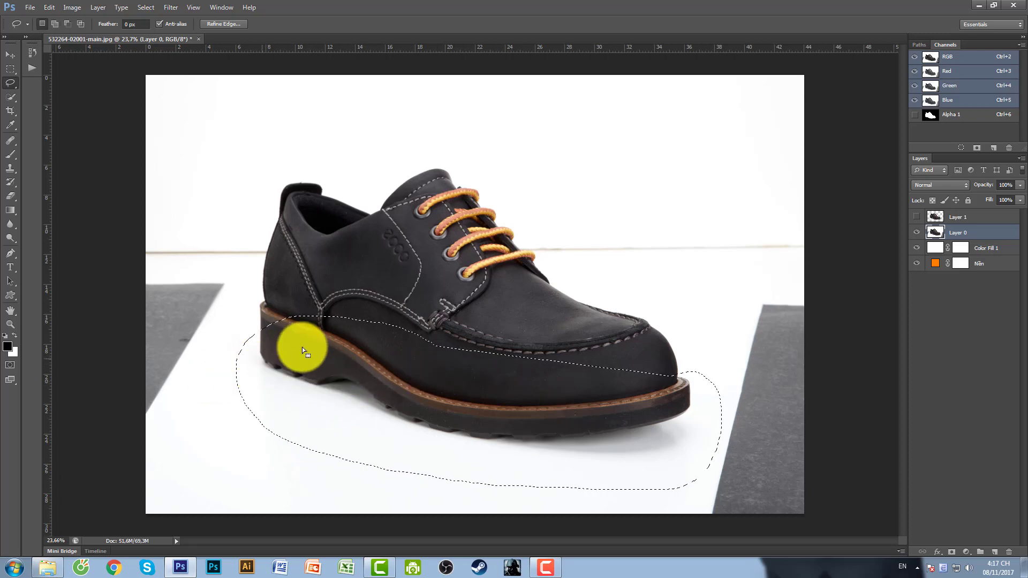
key("ctrl+j")
left_click(919, 248)
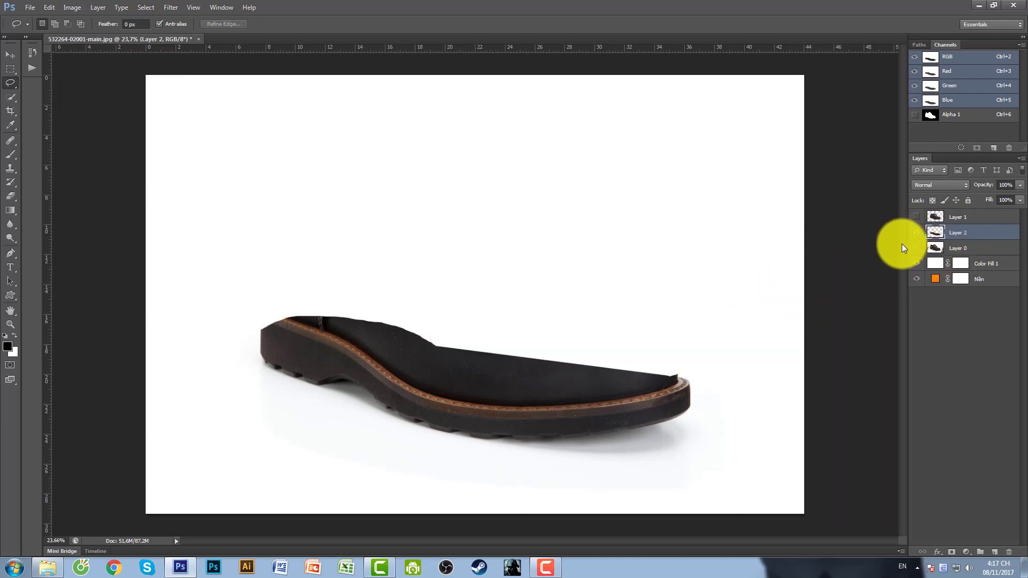
Step: Open Levels, then close it without applying any changes
key("ctrl+l")
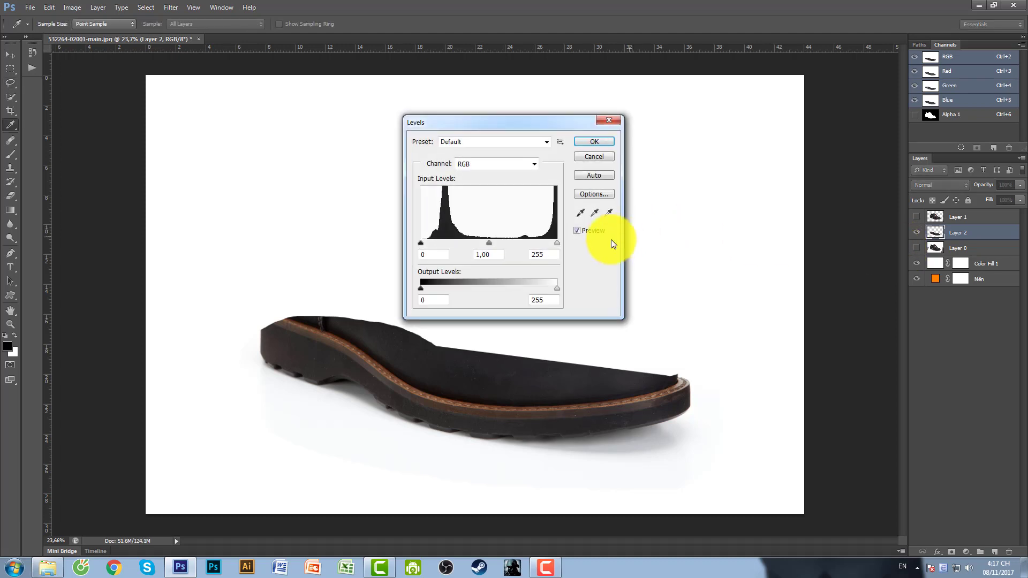
left_click_drag(522, 132, 713, 141)
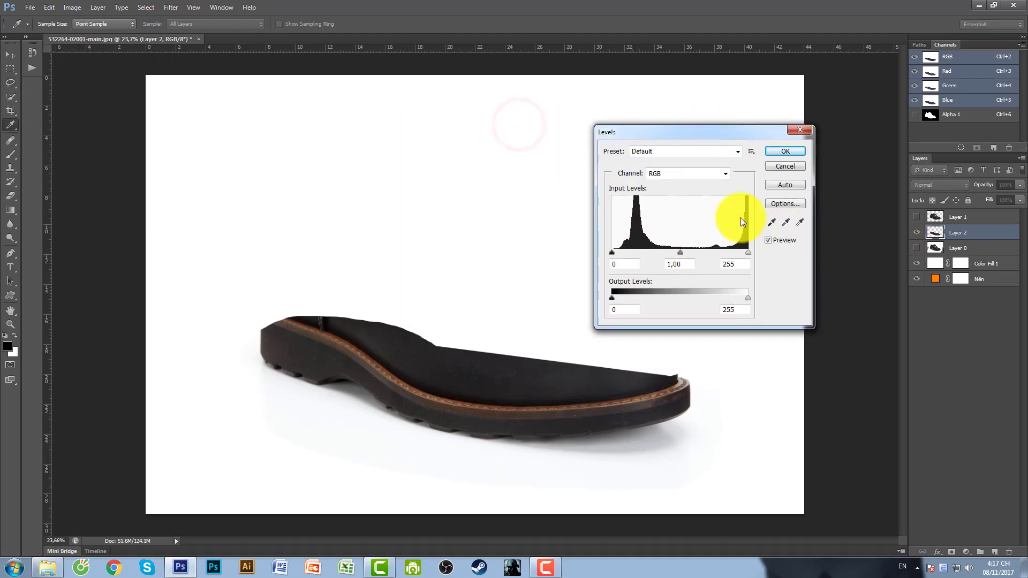
left_click(795, 133)
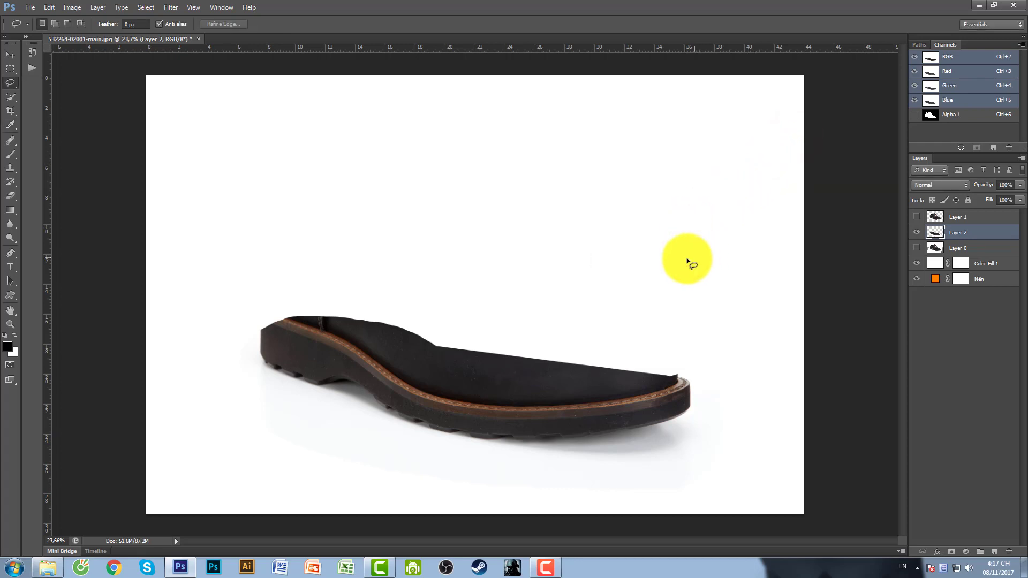
scroll(694, 233, "down", 2)
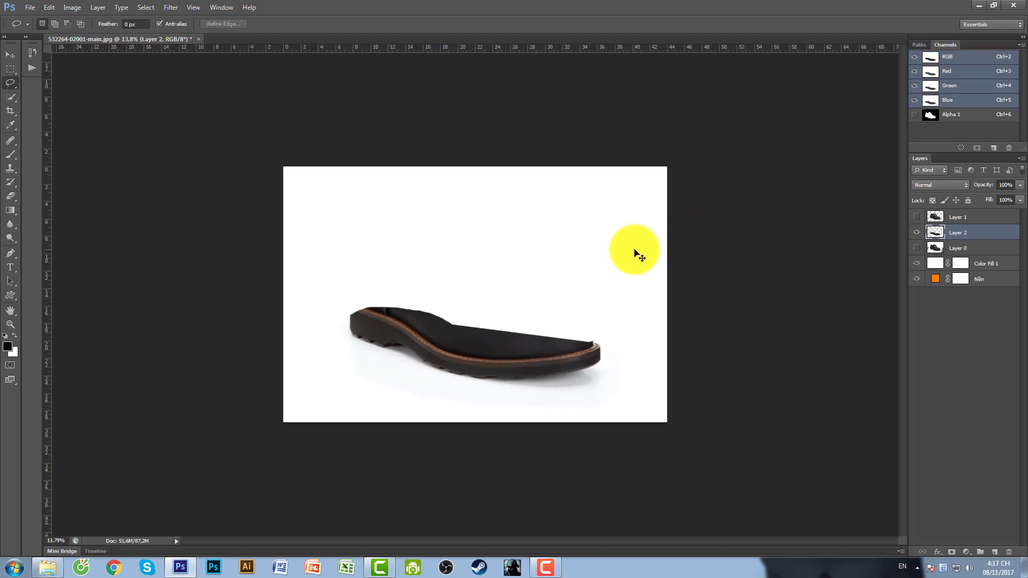
key("v")
scroll(569, 280, "up", 1)
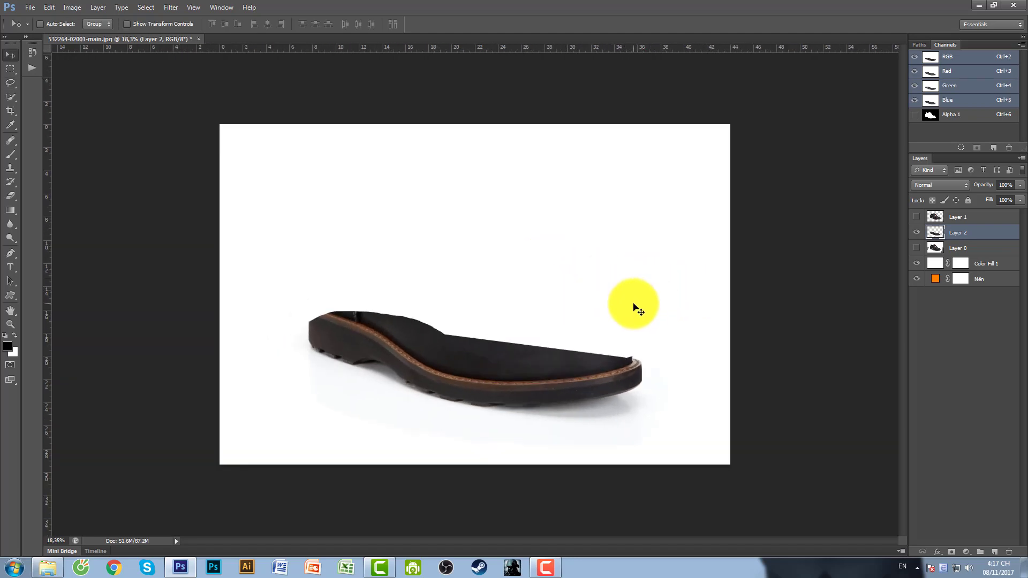
Step: Sample the Levels white point beneath the sole, check clipping, and apply it
key("ctrl+l")
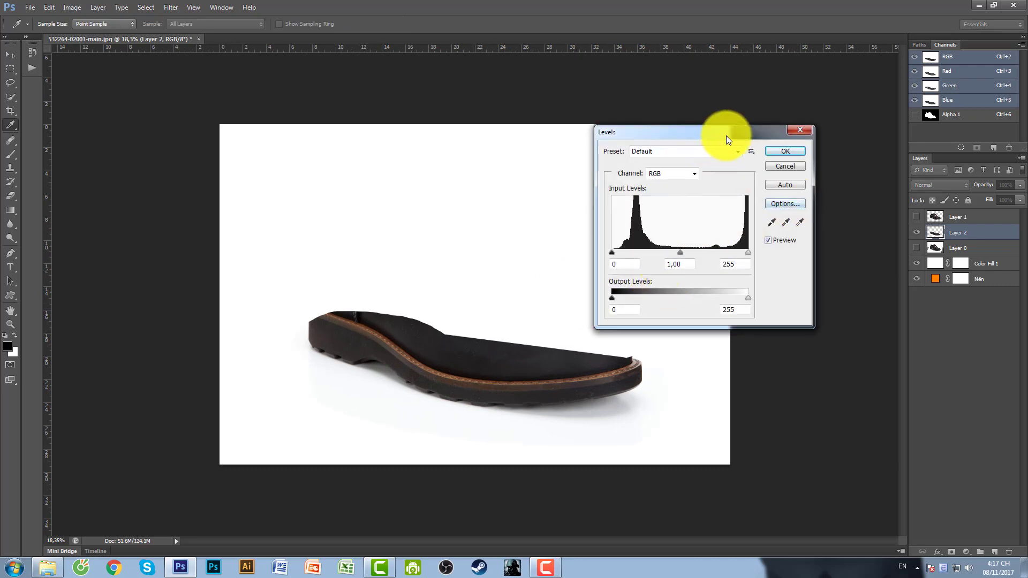
left_click_drag(726, 136, 734, 120)
left_click(808, 210)
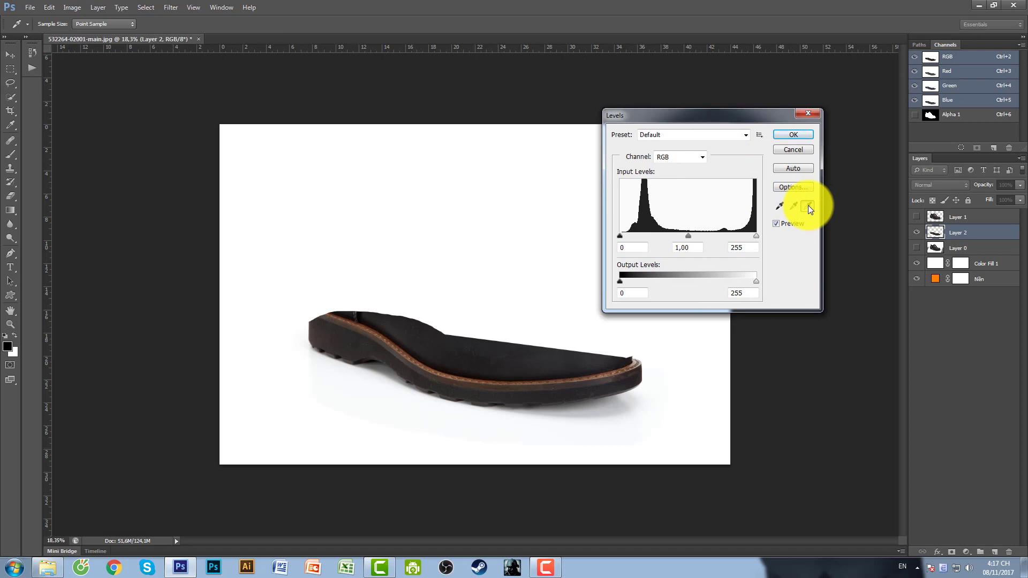
left_click(562, 422)
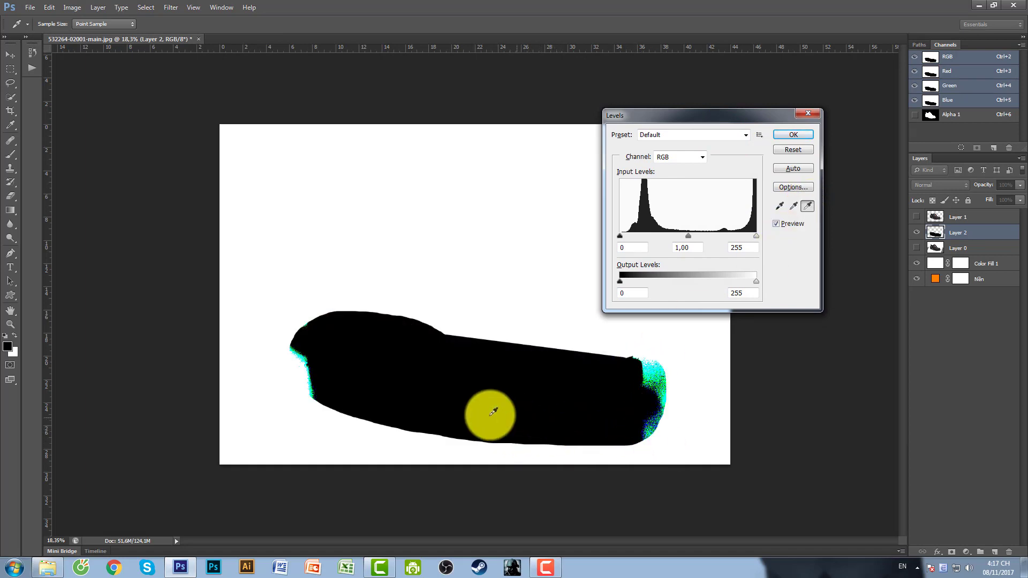
key("ctrl+z")
key("ctrl+z")
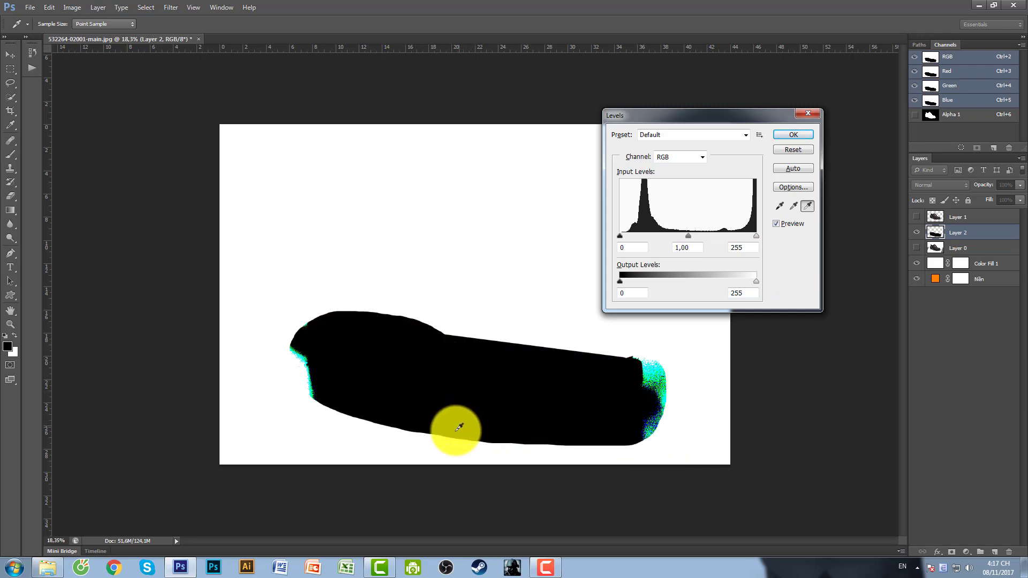
left_click(459, 427)
left_click(434, 408)
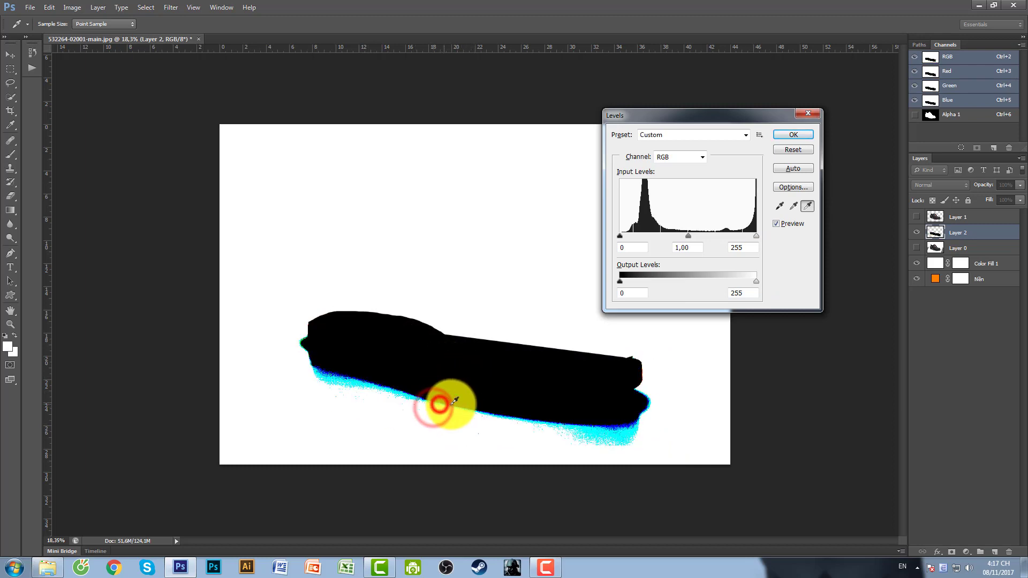
left_click(499, 410)
left_click(501, 409, "alt")
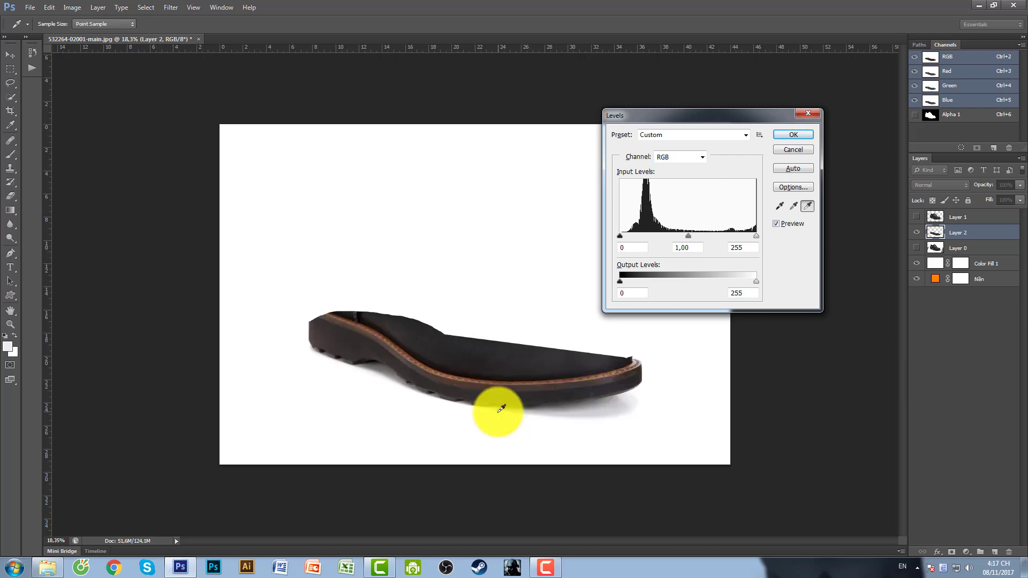
left_click(498, 410, "alt")
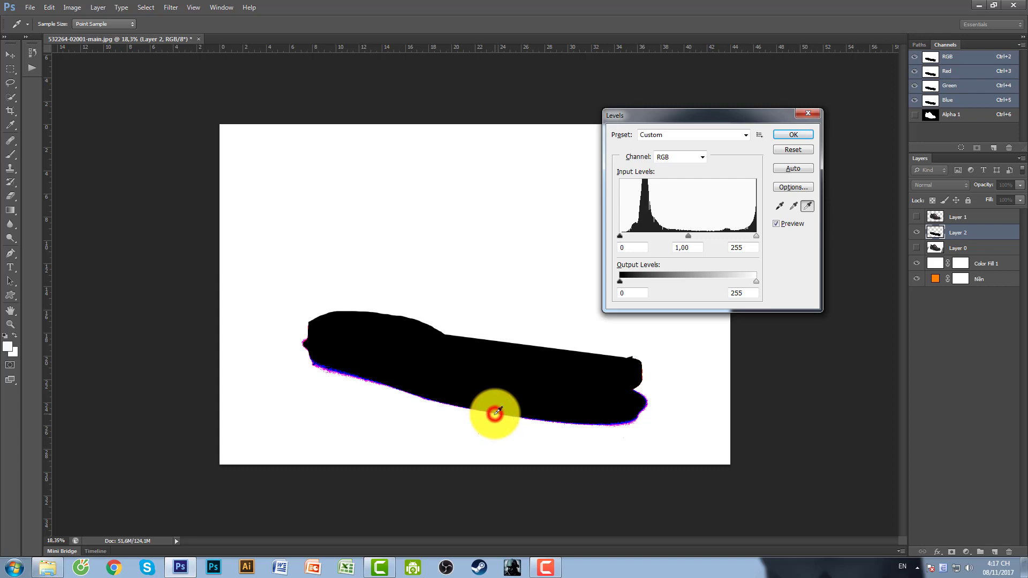
left_click(796, 137)
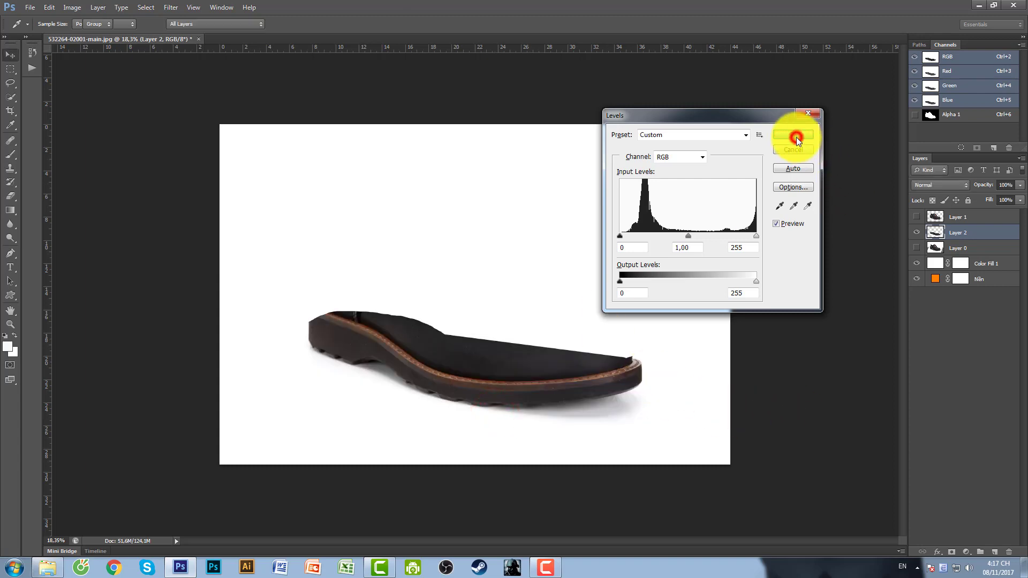
Step: Soften the shadow's hard edges near the toe with a large soft eraser
scroll(643, 441, "up", 3)
left_click_drag(620, 462, 530, 338)
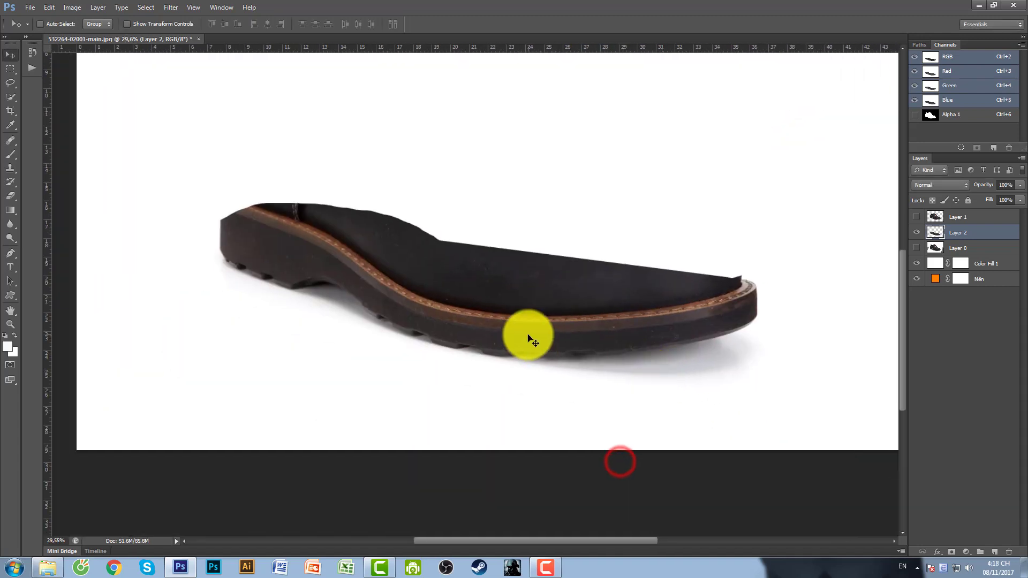
scroll(530, 338, "down", 3)
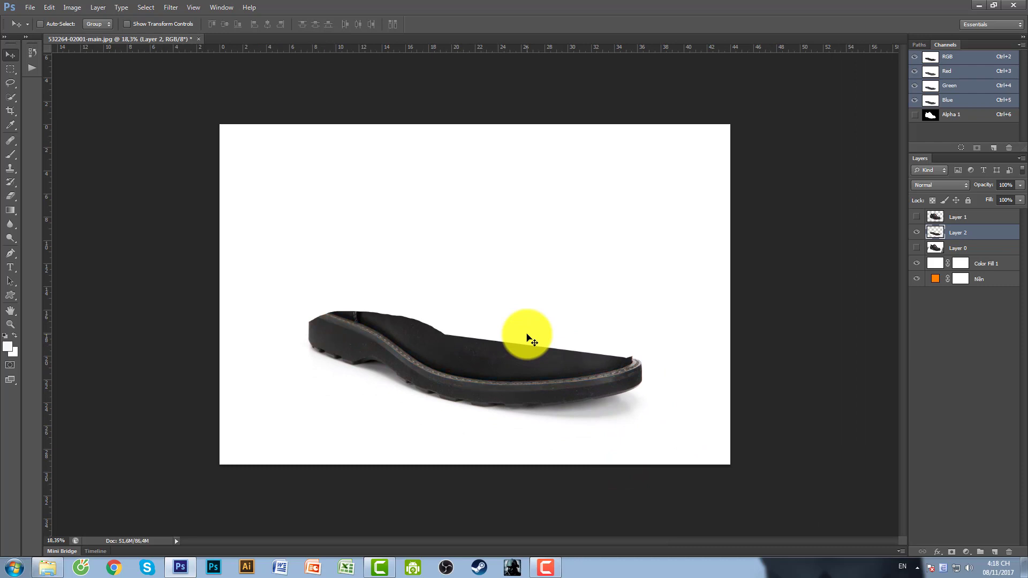
scroll(625, 427, "up", 2)
left_click_drag(675, 455, 558, 378)
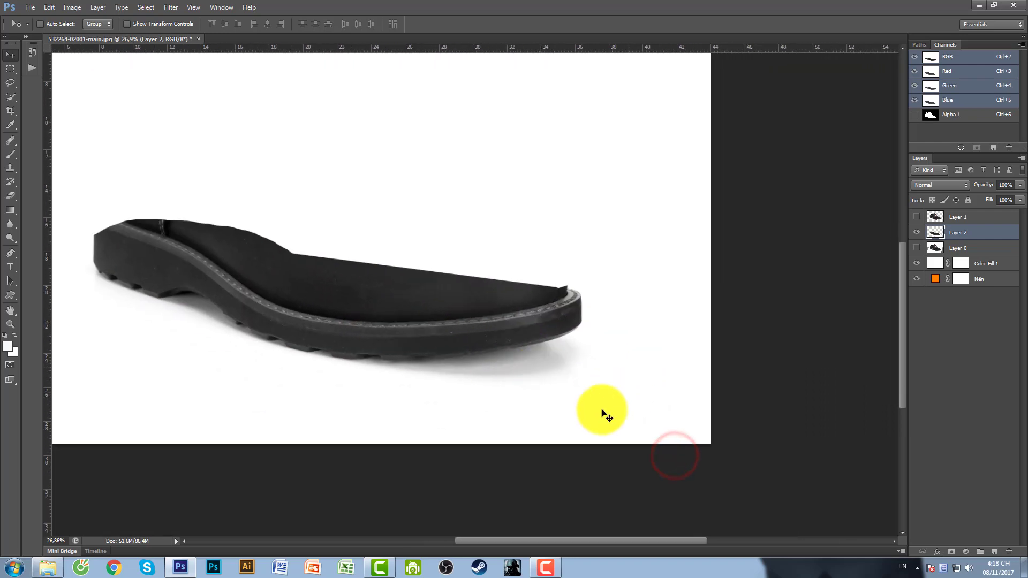
scroll(570, 412, "up", 1)
left_click_drag(615, 357, 645, 334)
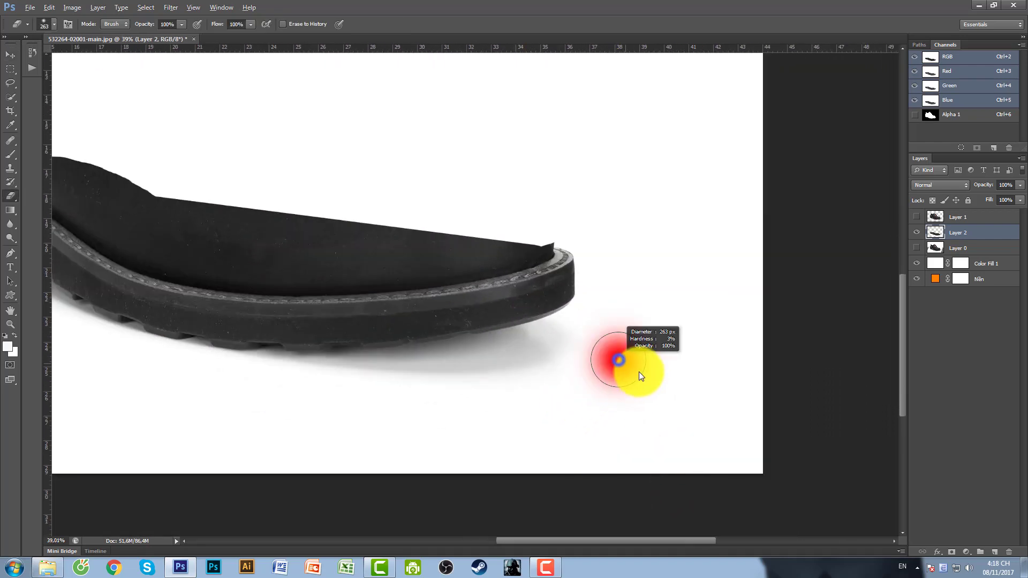
key("e")
left_click(577, 252)
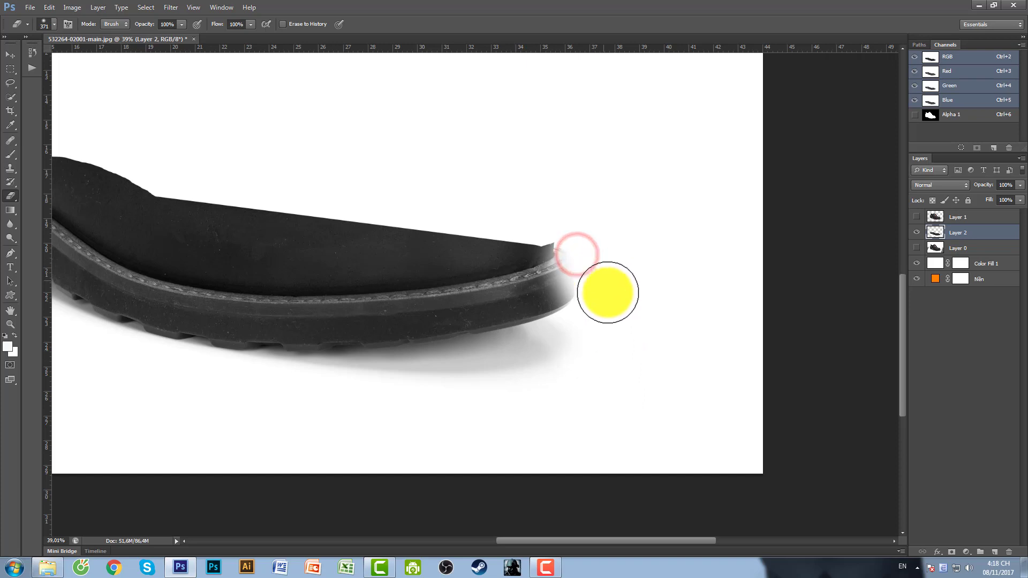
left_click(613, 315)
Step: Show Layer 1's full shoe, erase stray shadow behind the heel, and fit the image on screen
left_click(917, 216)
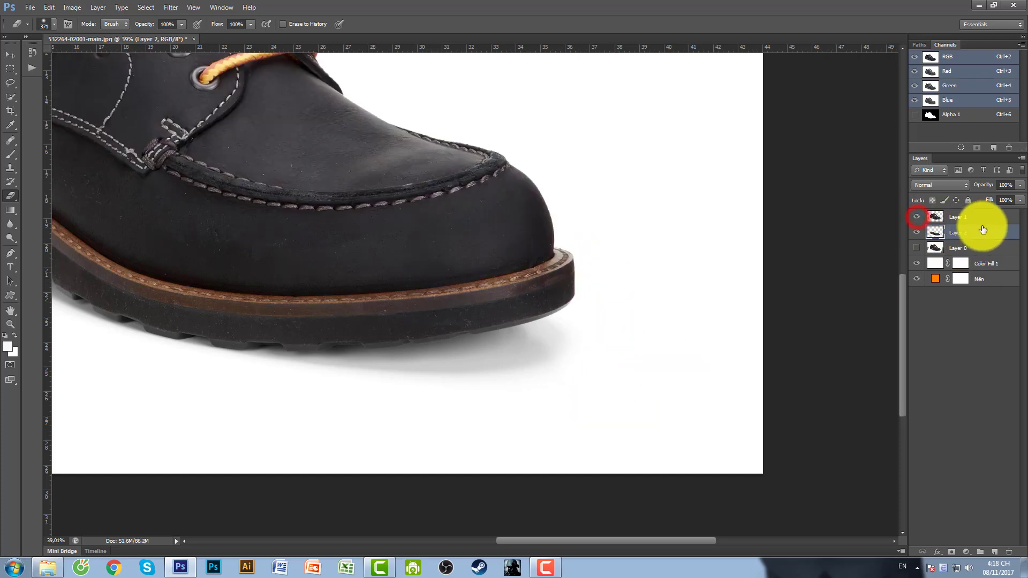
left_click(598, 284)
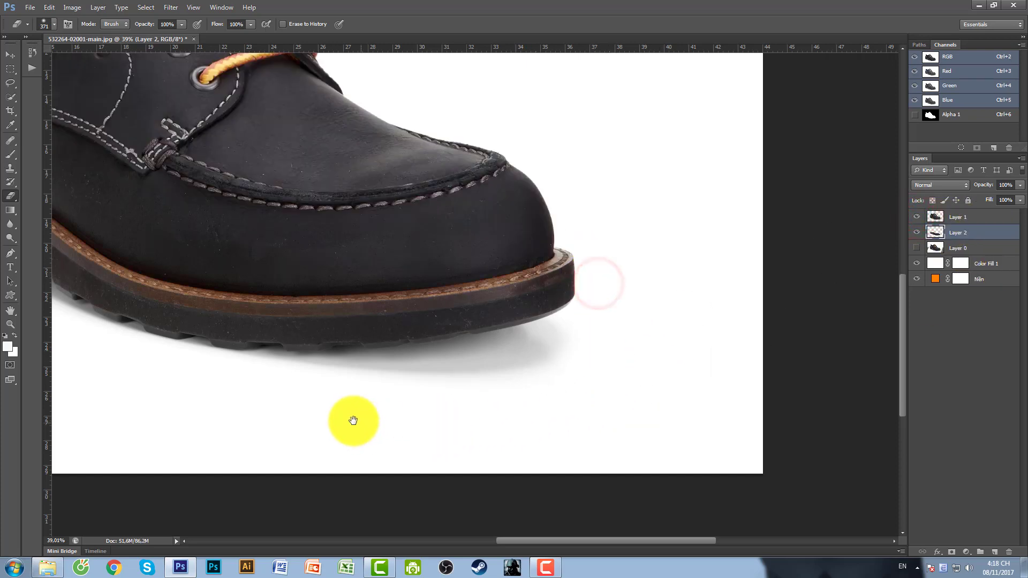
left_click_drag(354, 419, 652, 416)
left_click_drag(301, 399, 696, 441)
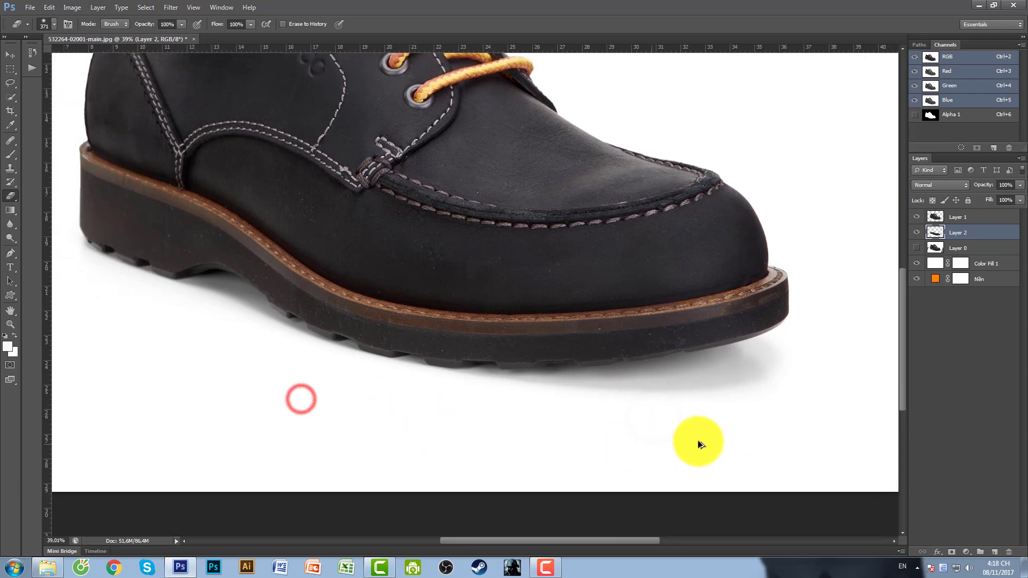
left_click_drag(355, 410, 484, 427)
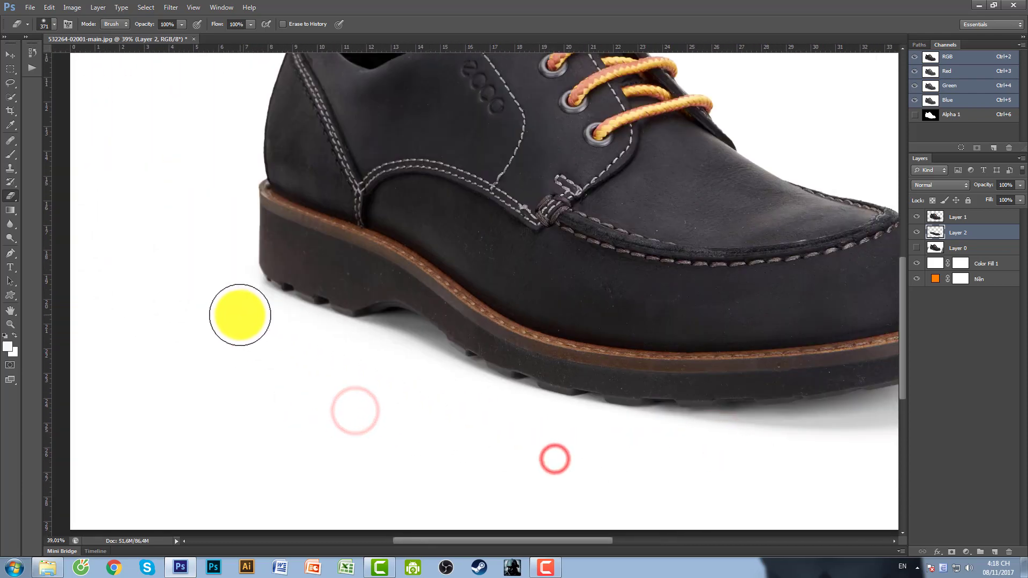
left_click(271, 358)
left_click(211, 267)
left_click(180, 262)
key("ctrl+0")
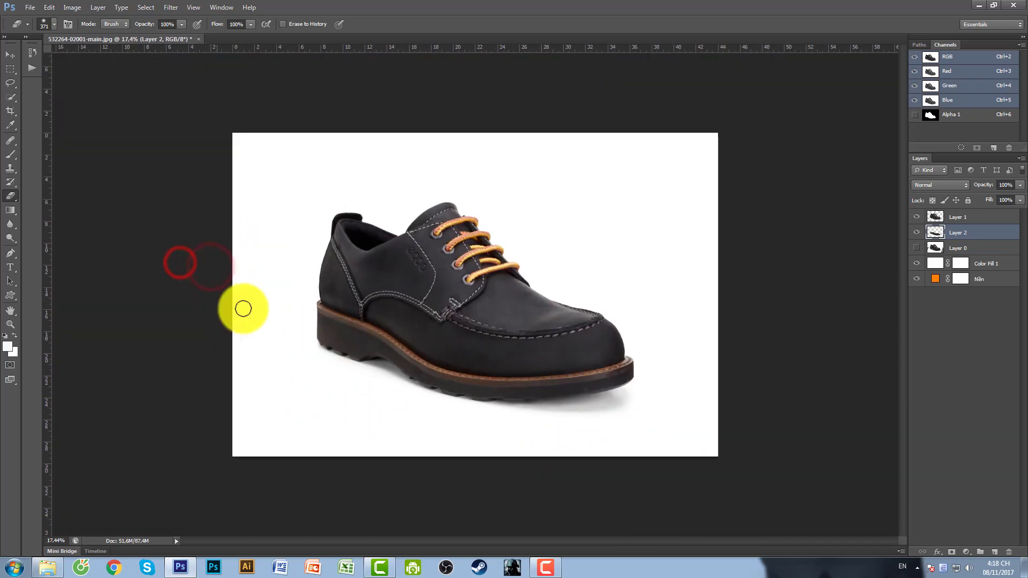
key("ctrl+minus")
key("ctrl+0")
Step: Hide Color Fill 1 and Layer 1, then load the RGB channel as a selection
key("ctrl+plus")
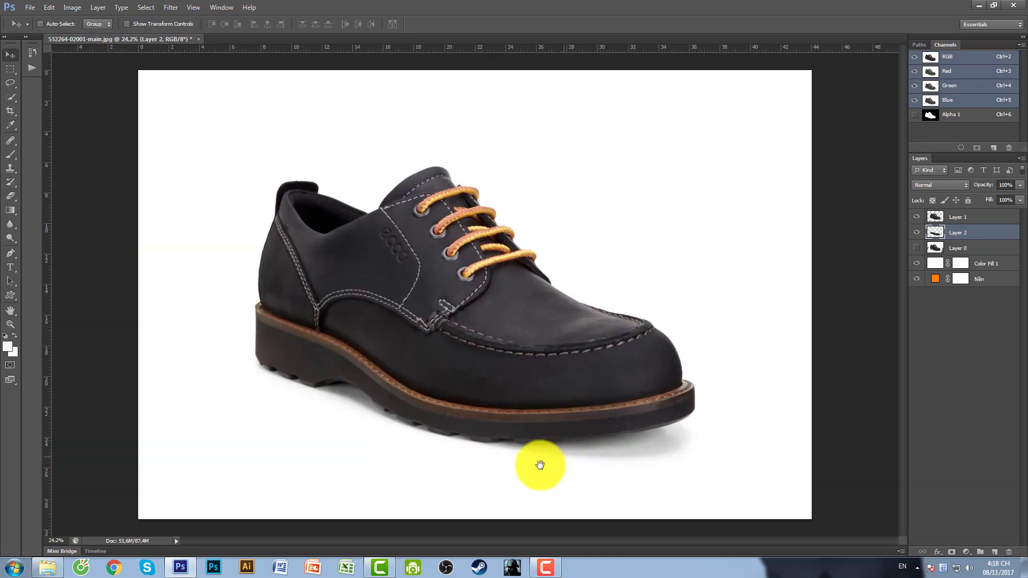
left_click(517, 443)
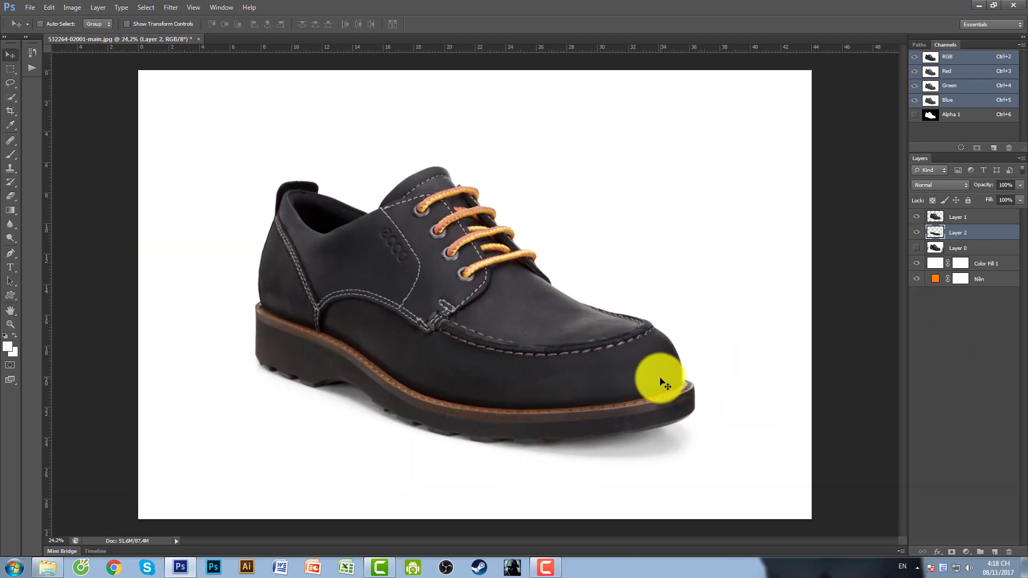
left_click(917, 263)
left_click(916, 218)
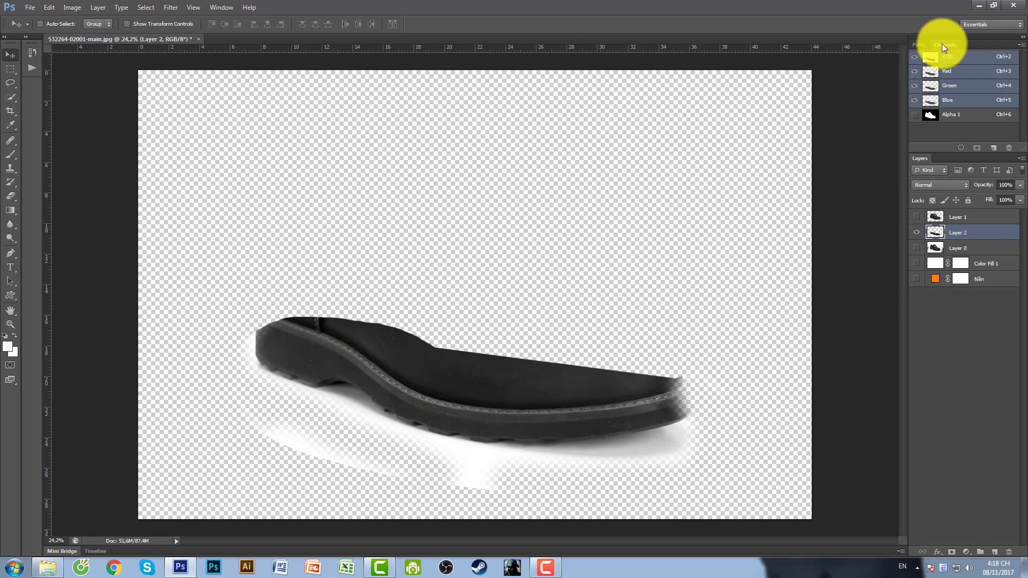
left_click(962, 148)
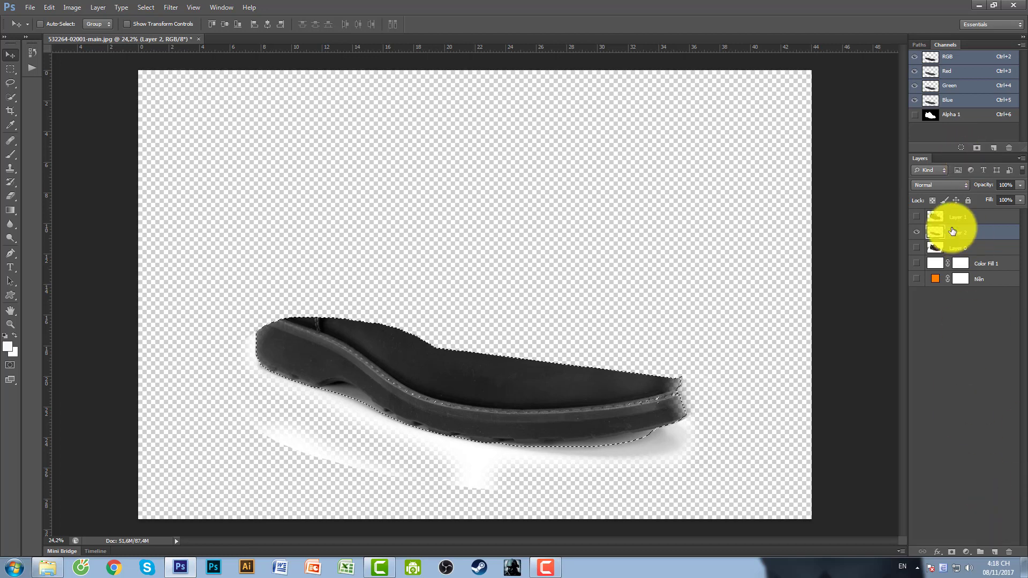
Step: Fill the selection black on a new layer, deselect, hide Layer 2 and show Layer 1
left_click(995, 552)
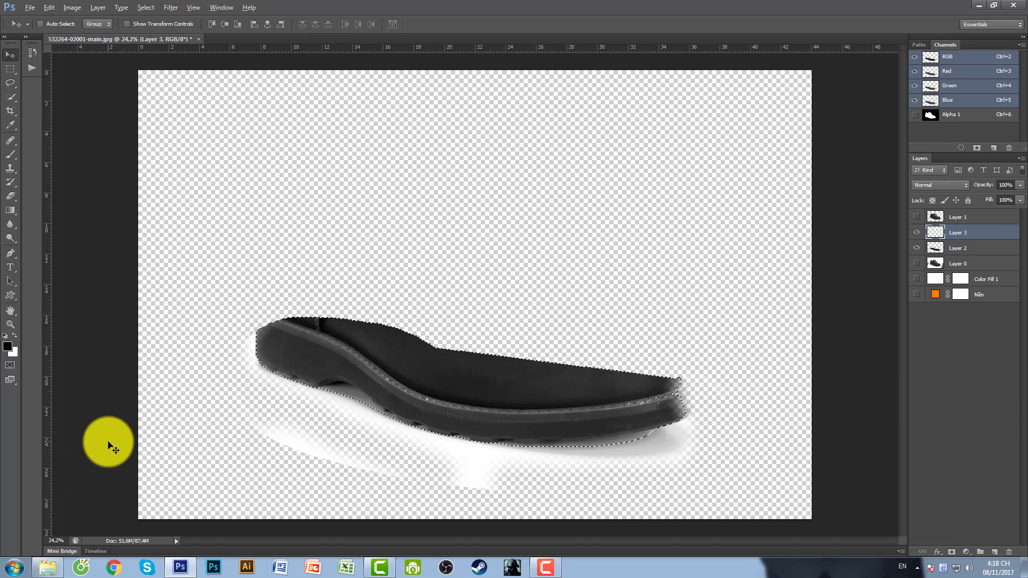
key("alt+BackSpace")
key("ctrl+d")
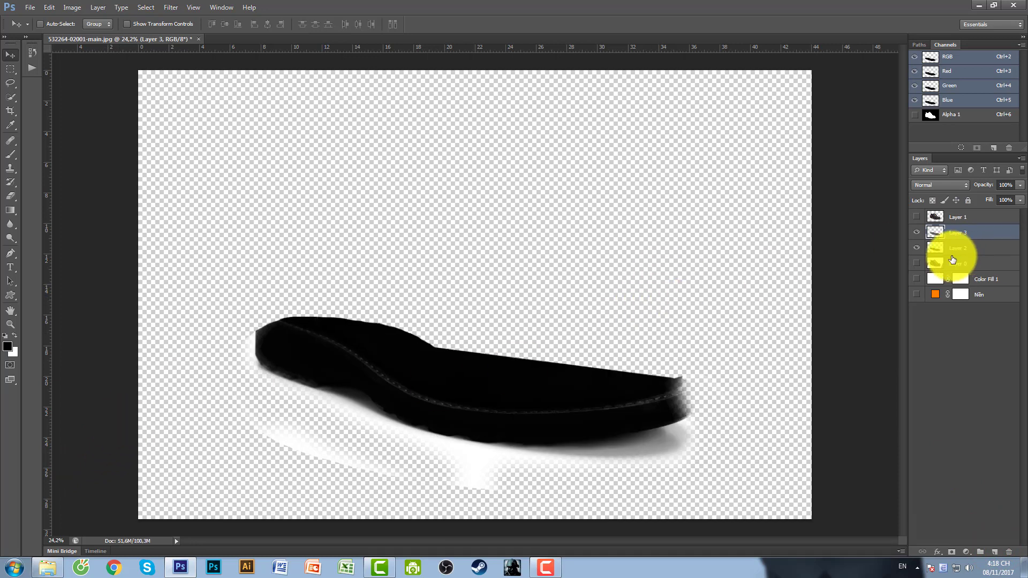
left_click(916, 248)
left_click(917, 217)
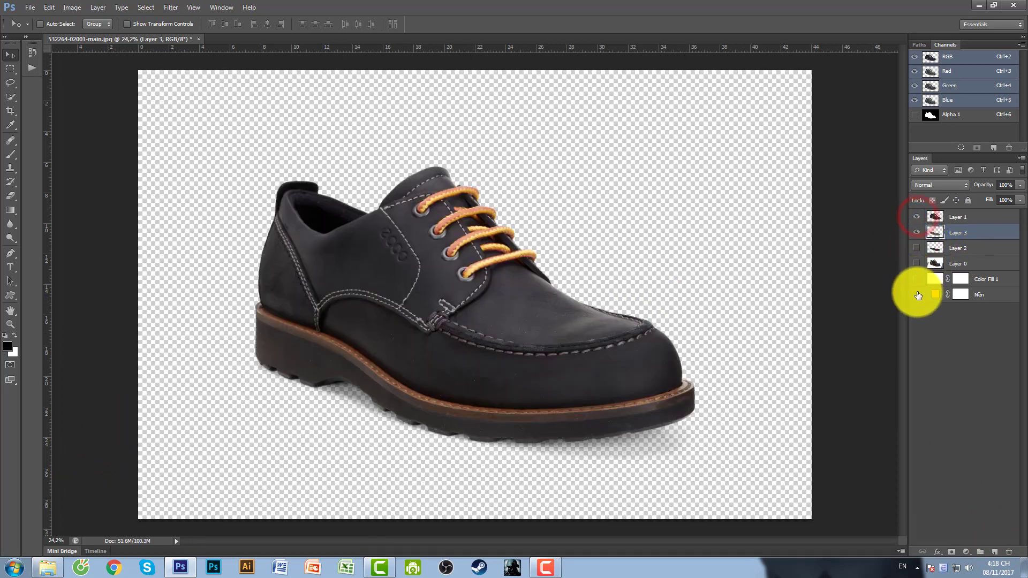
Step: Turn on the orange Nền background layer and zoom out to view the final composite
left_click(918, 294)
key("ctrl+minus")
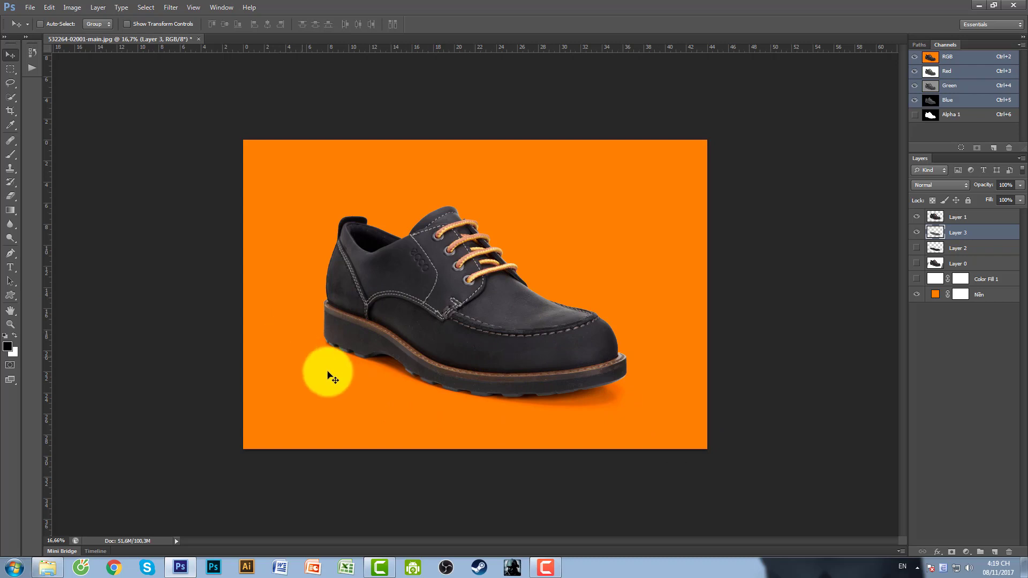
scroll(335, 360, "up", 2)
scroll(266, 333, "up", 2)
scroll(303, 339, "down", 2)
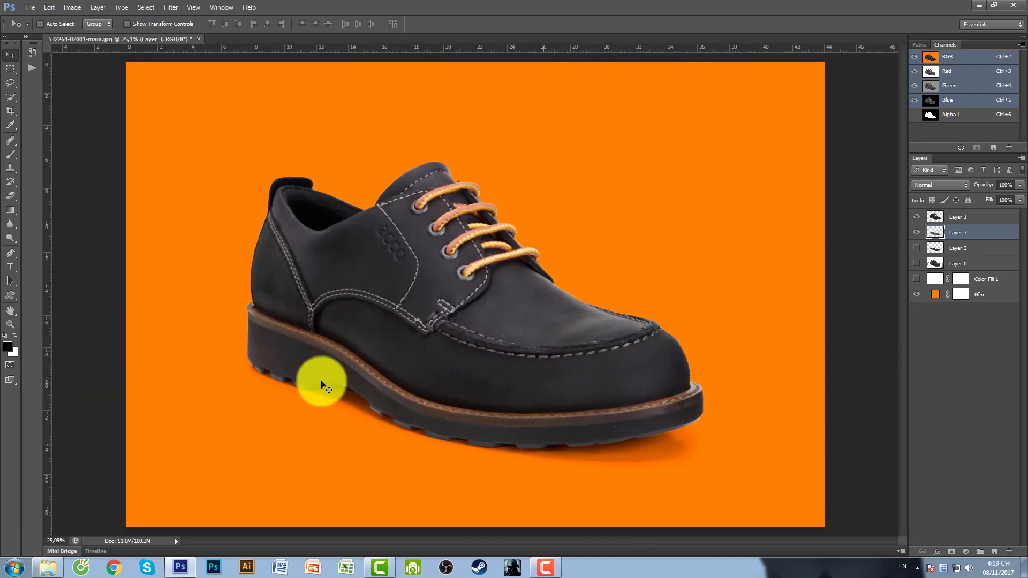
left_click(545, 566)
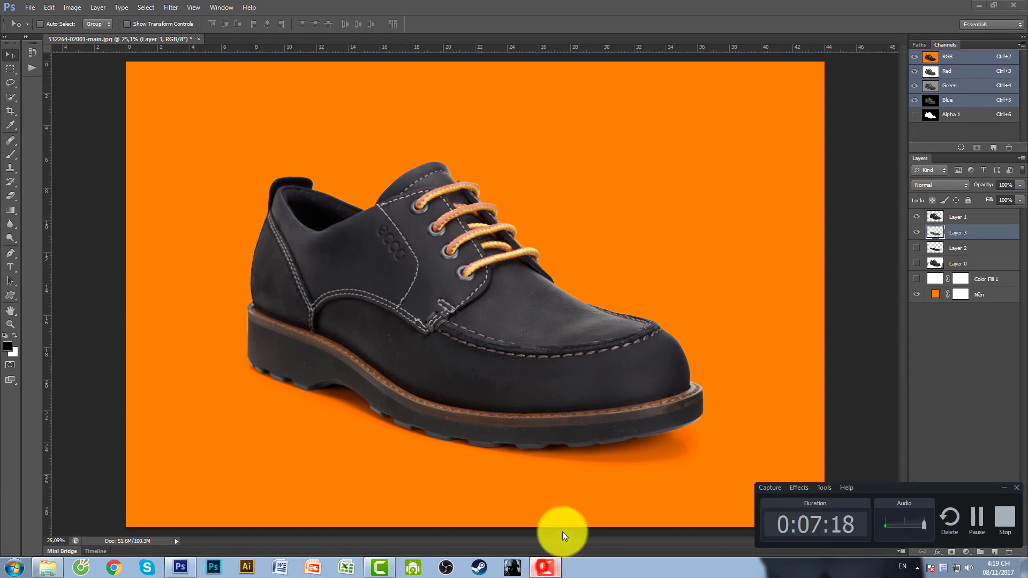